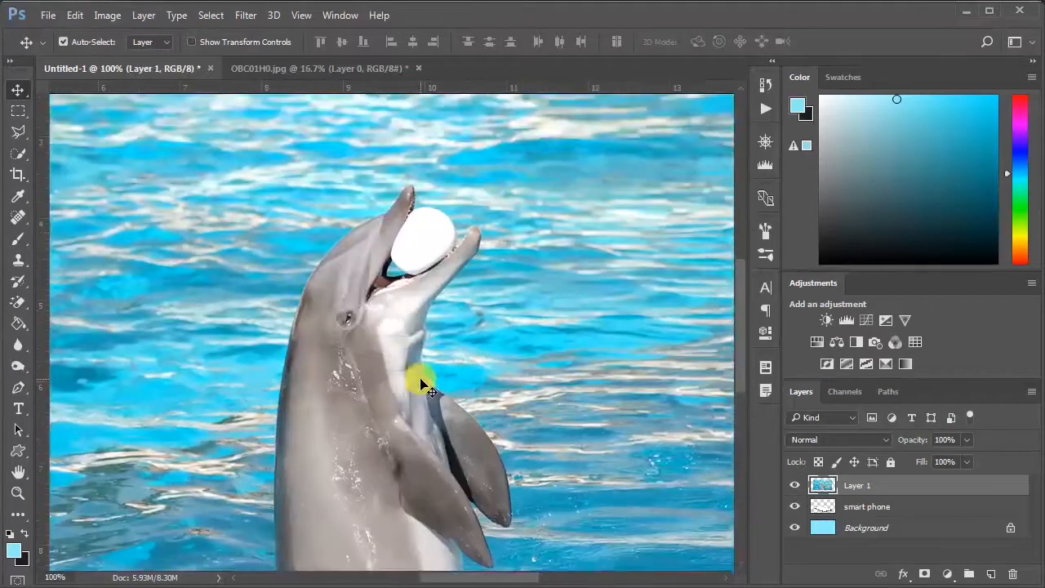
# Step: Start a Pen tool path at the base of the dolphin's belly and trace up its white side to the front flipper
pyautogui.scroll(1, 483, 471)
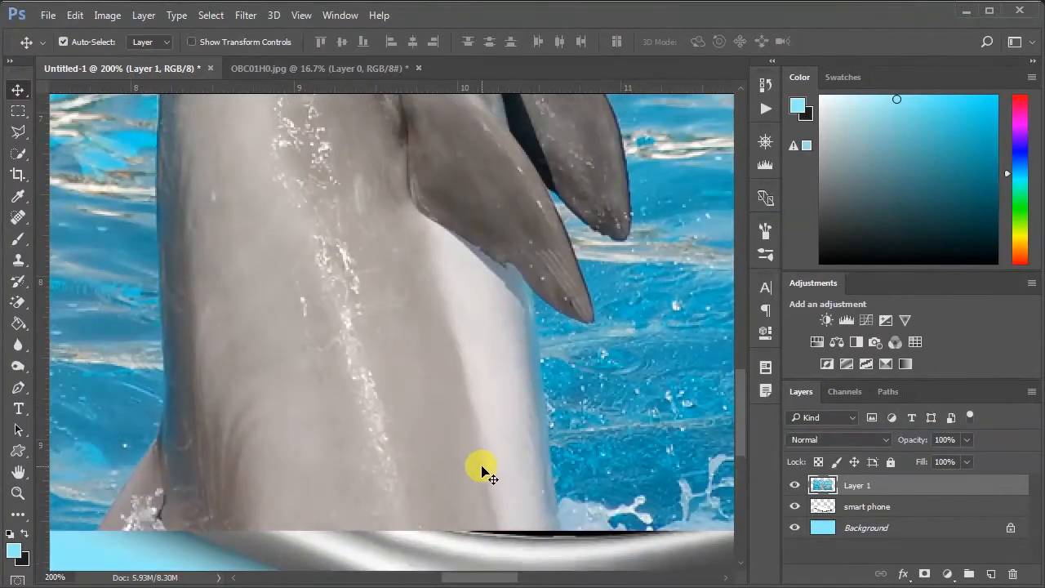
pyautogui.click(20, 410)
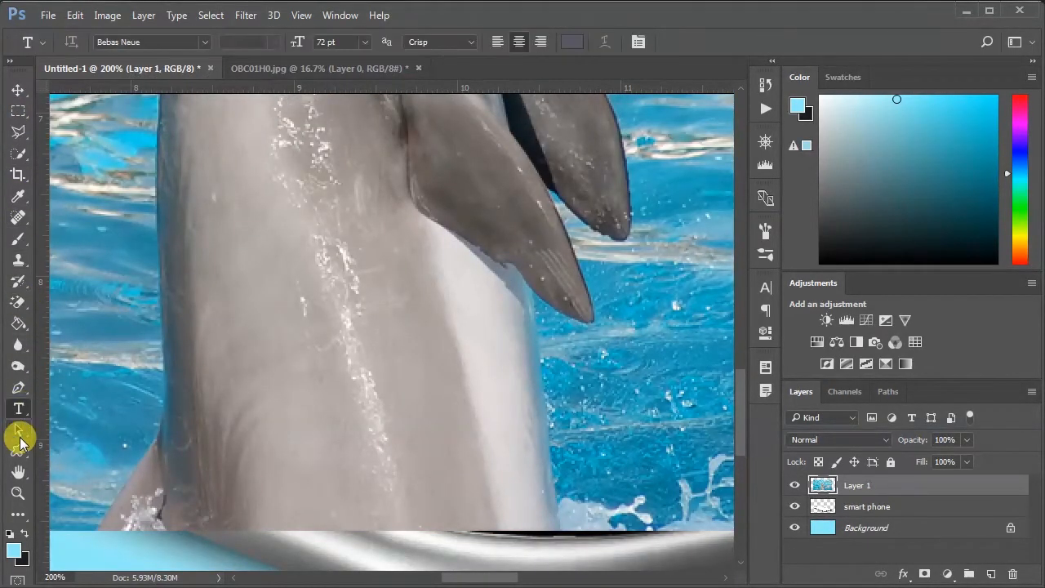
pyautogui.click(18, 394)
pyautogui.hotkey('ctrl', '+')
pyautogui.scroll(-3, 556, 516)
pyautogui.rightClick(23, 393)
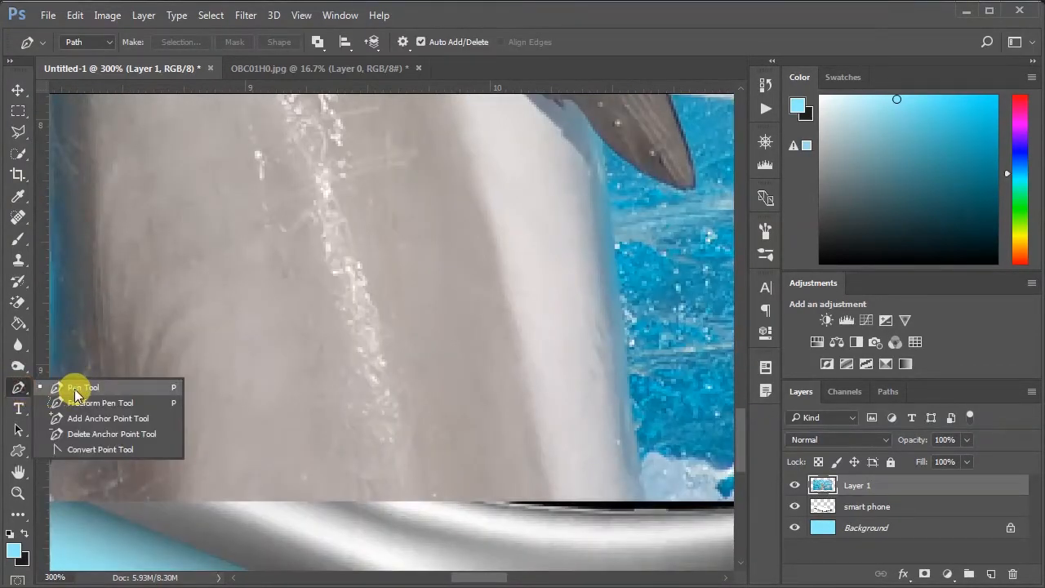
pyautogui.click(81, 387)
pyautogui.click(645, 500)
pyautogui.click(617, 246)
pyautogui.scroll(3, 614, 253)
# Step: Continue the path around the front flipper's tip and onto the lower edge of the rear flipper
pyautogui.click(602, 299)
pyautogui.click(669, 341)
pyautogui.moveTo(686, 292); pyautogui.dragTo(662, 220)
pyautogui.click(662, 219)
pyautogui.scroll(3, 649, 249)
pyautogui.moveTo(634, 308); pyautogui.dragTo(689, 346)
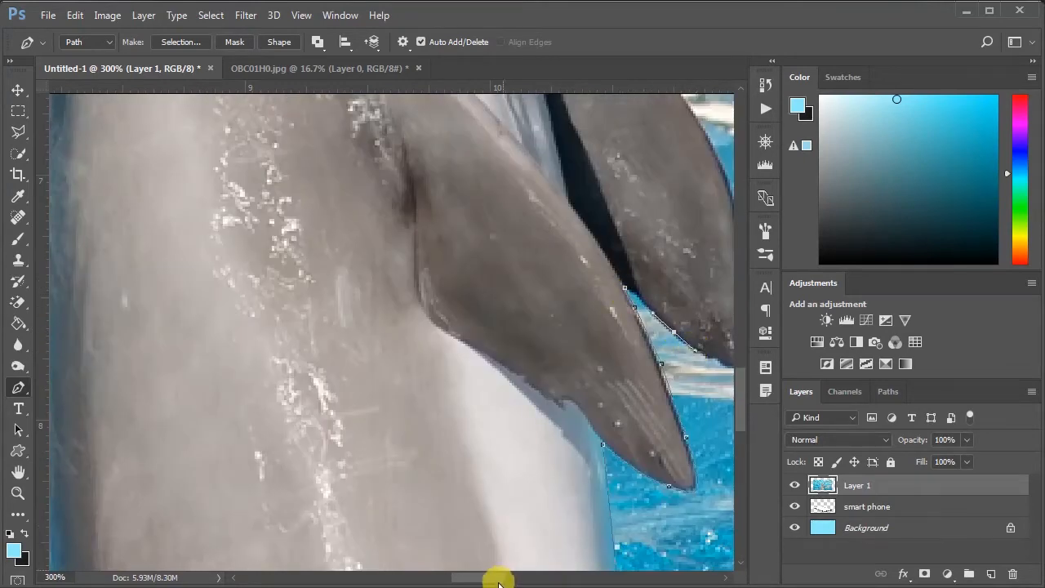
# Step: Continue the path around the rear flipper and up its outer edge to the dolphin's throat
pyautogui.moveTo(491, 578); pyautogui.dragTo(514, 577)
pyautogui.click(445, 366)
pyautogui.scroll(5, 448, 369)
pyautogui.moveTo(459, 389); pyautogui.dragTo(441, 274)
pyautogui.scroll(5, 425, 286)
pyautogui.moveTo(308, 276); pyautogui.dragTo(254, 234)
pyautogui.scroll(5, 248, 232)
pyautogui.moveTo(207, 318); pyautogui.dragTo(192, 281)
pyautogui.scroll(3, 193, 286)
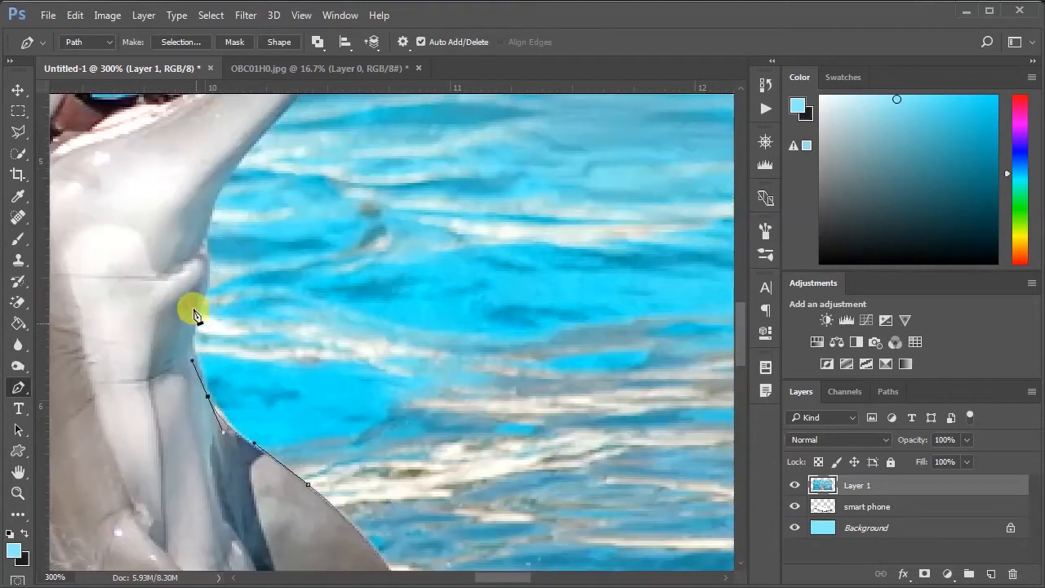
# Step: Continue the path around the lower jaw, over the white ball and up to the tip of the upper jaw
pyautogui.scroll(6, 210, 392)
pyautogui.scroll(4, 365, 409)
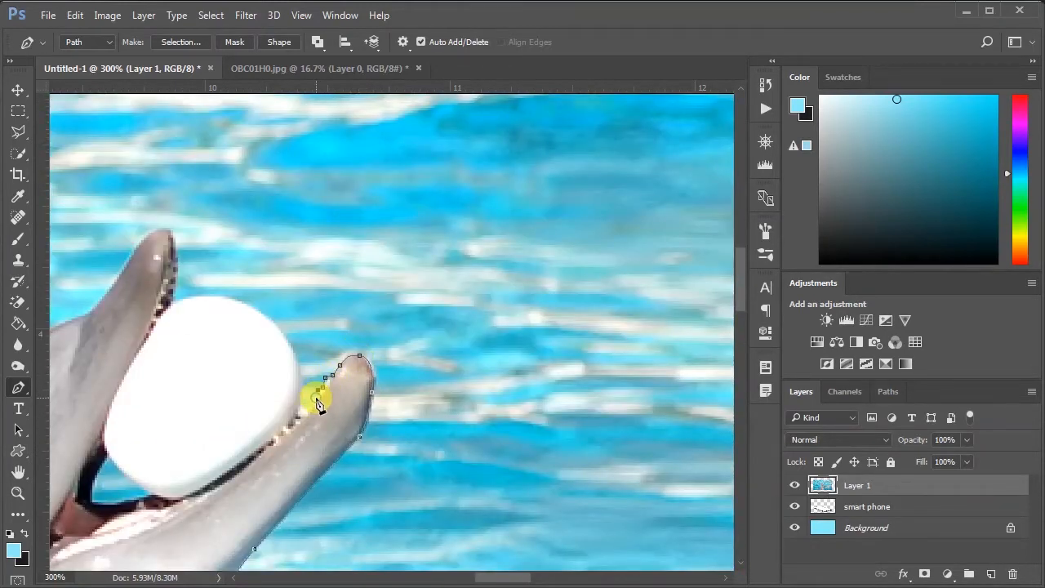
pyautogui.scroll(2, 299, 422)
pyautogui.moveTo(272, 359); pyautogui.dragTo(238, 335)
pyautogui.click(167, 343)
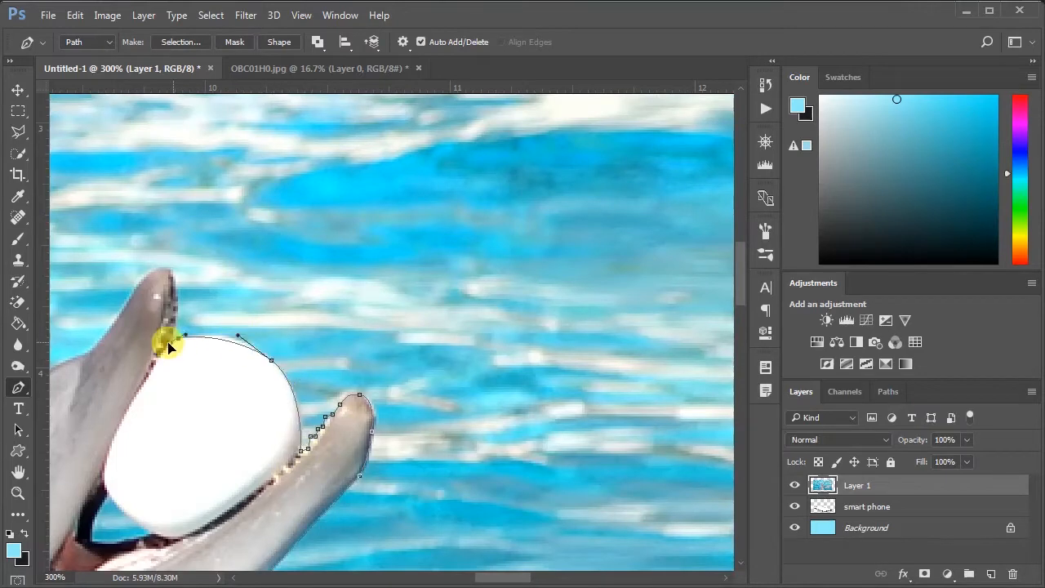
pyautogui.scroll(3, 172, 363)
pyautogui.hscroll(-10, 444, 572)
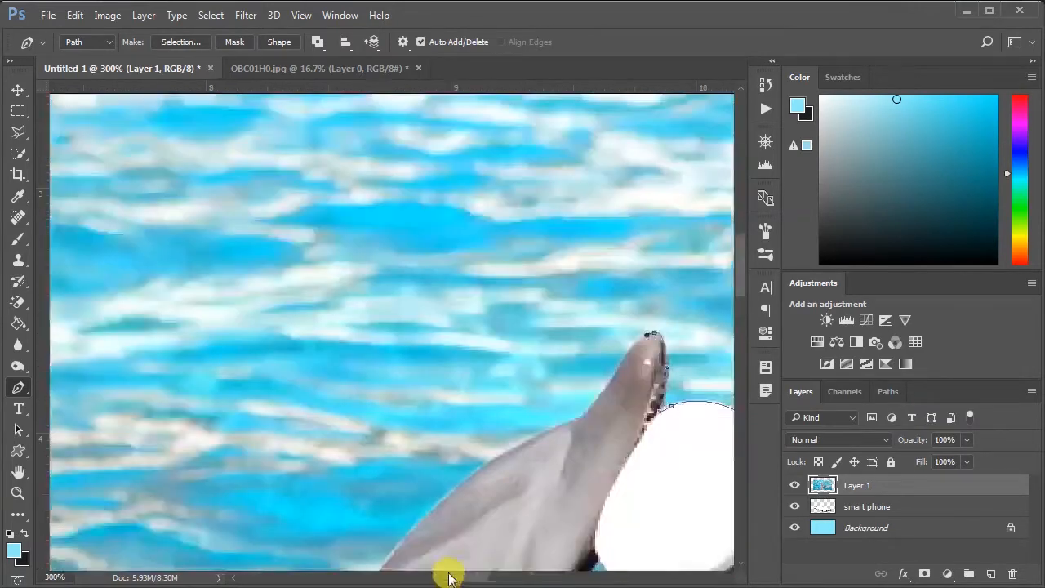
# Step: Continue the path from the upper jaw over the forehead and down the dolphin's back
pyautogui.scroll(-5, 594, 260)
pyautogui.moveTo(462, 339); pyautogui.dragTo(415, 373)
pyautogui.scroll(-5, 415, 373)
pyautogui.moveTo(341, 352); pyautogui.dragTo(318, 414)
pyautogui.scroll(-9, 318, 414)
pyautogui.moveTo(272, 368); pyautogui.dragTo(263, 450)
pyautogui.scroll(-10, 263, 450)
pyautogui.moveTo(256, 394); pyautogui.dragTo(265, 472)
pyautogui.scroll(-5, 257, 450)
pyautogui.click(266, 473)
# Step: Extend the path along the fin at the base of the back to just below the photo's bottom edge
pyautogui.scroll(-8, 266, 472)
pyautogui.click(253, 221)
pyautogui.moveTo(208, 292); pyautogui.dragTo(190, 325)
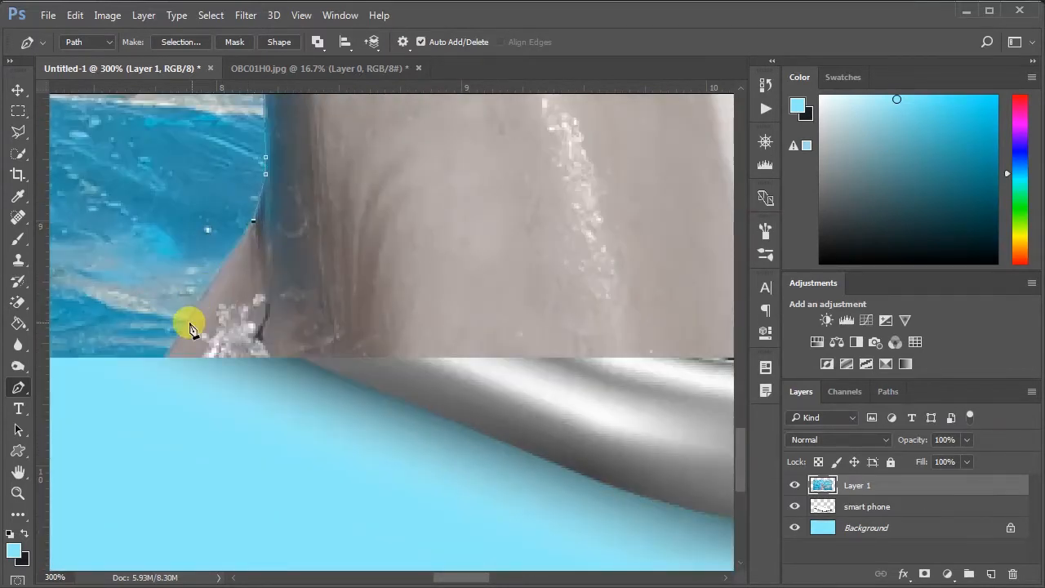
pyautogui.click(154, 370)
# Step: Close the path beneath the dolphin's body and convert it into a selection
pyautogui.hotkey('ctrl', '-')
pyautogui.hotkey('ctrl', '-')
pyautogui.hscroll(8, 248, 382)
pyautogui.rightClick(216, 311)
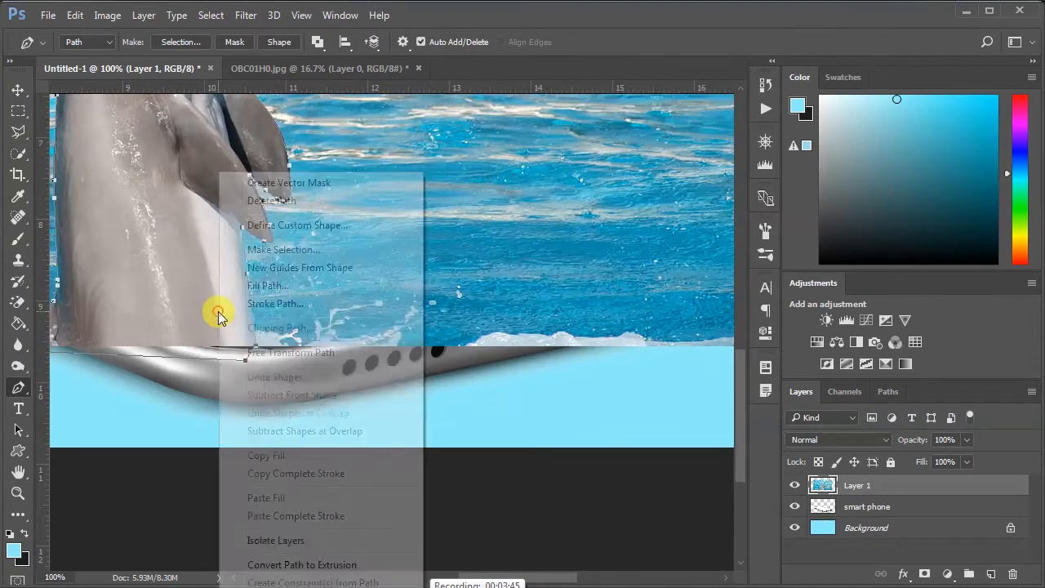
pyautogui.click(275, 249)
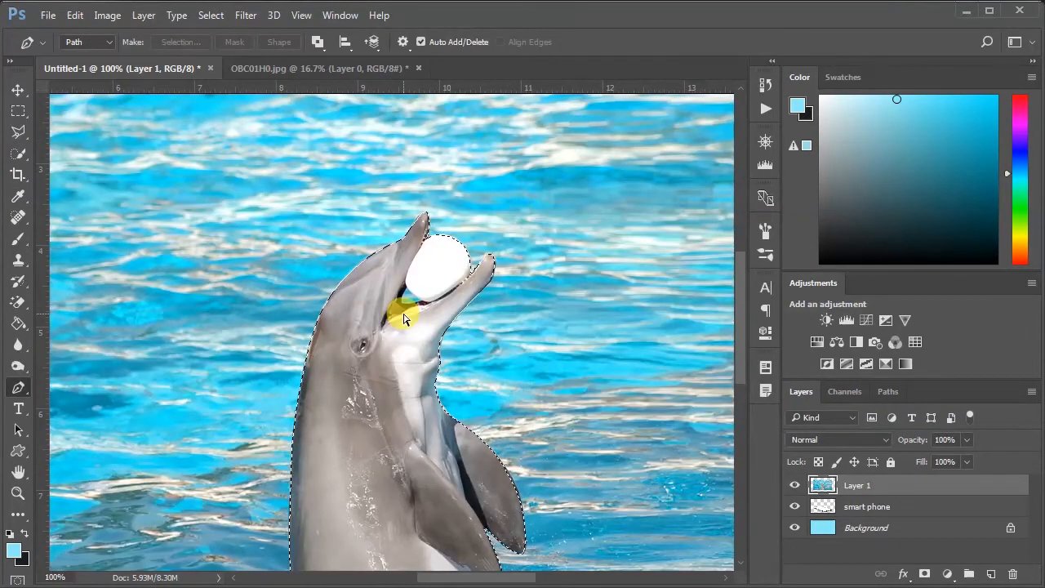
# Step: Open the dolphin selection in Select and Mask and preview it with the On Layers view
pyautogui.scroll(3, 403, 319)
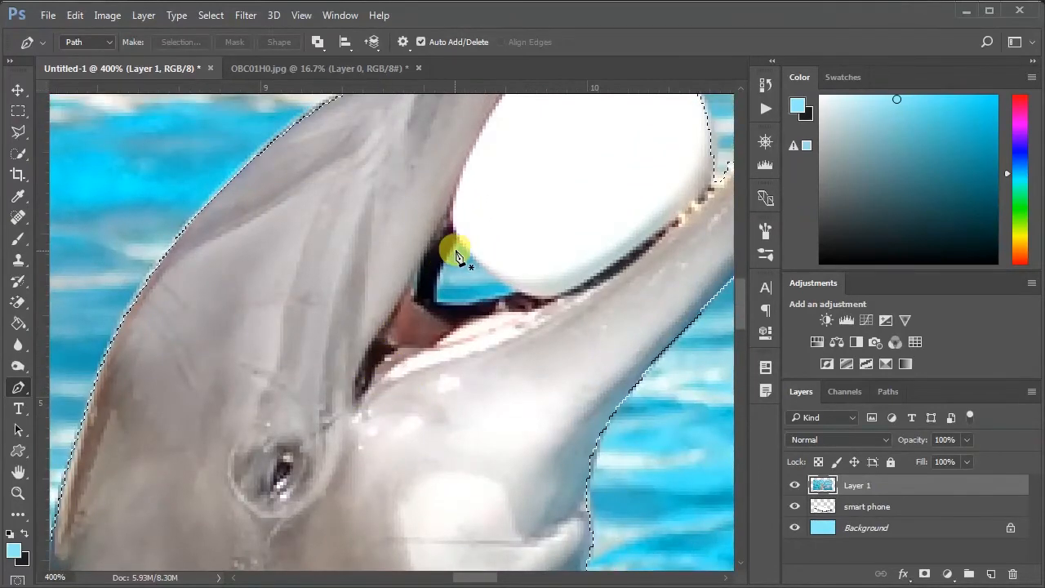
pyautogui.scroll(-3, 456, 256)
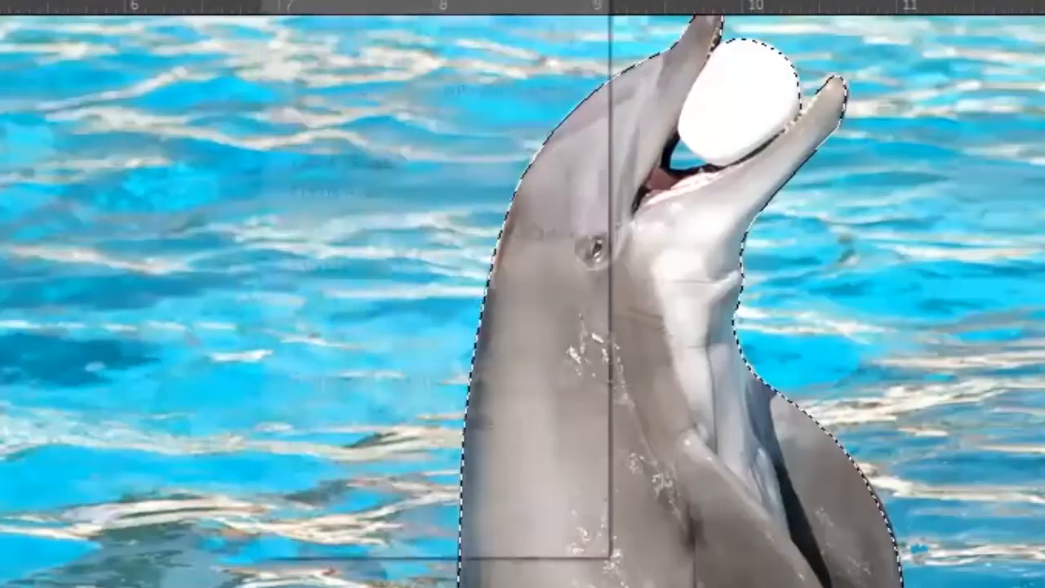
pyautogui.click(214, 16)
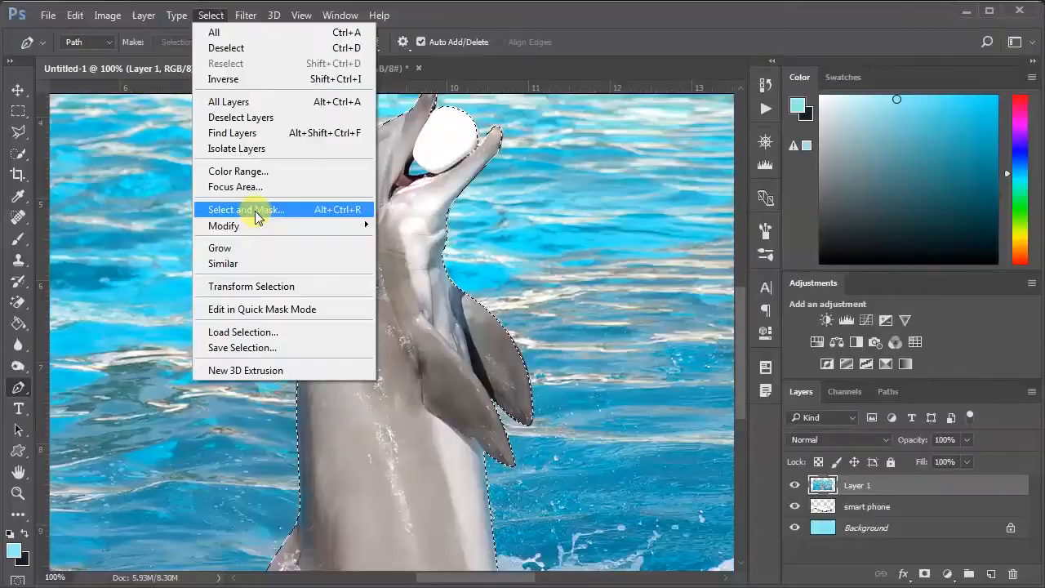
pyautogui.click(355, 236)
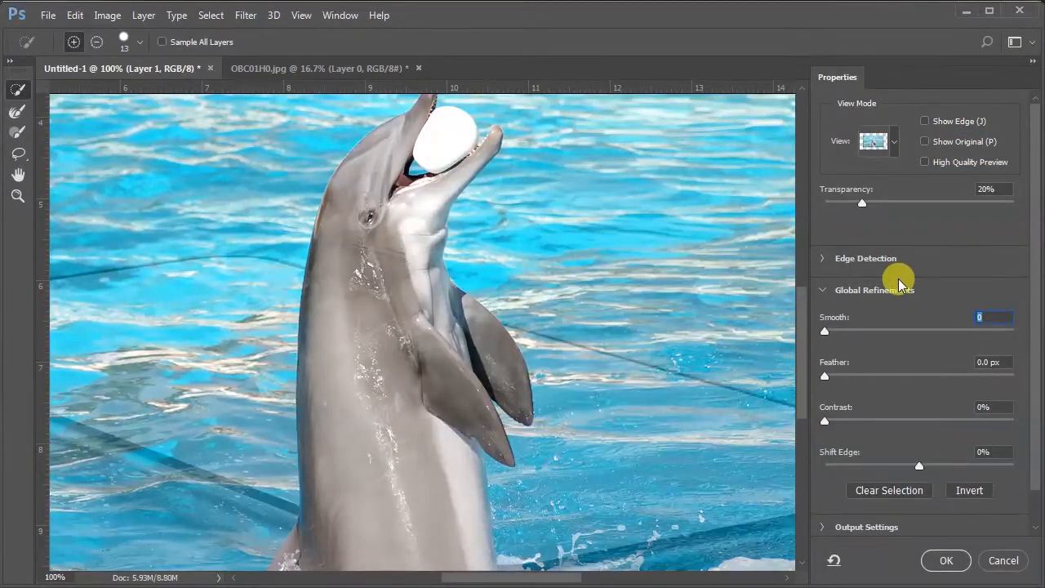
pyautogui.click(895, 150)
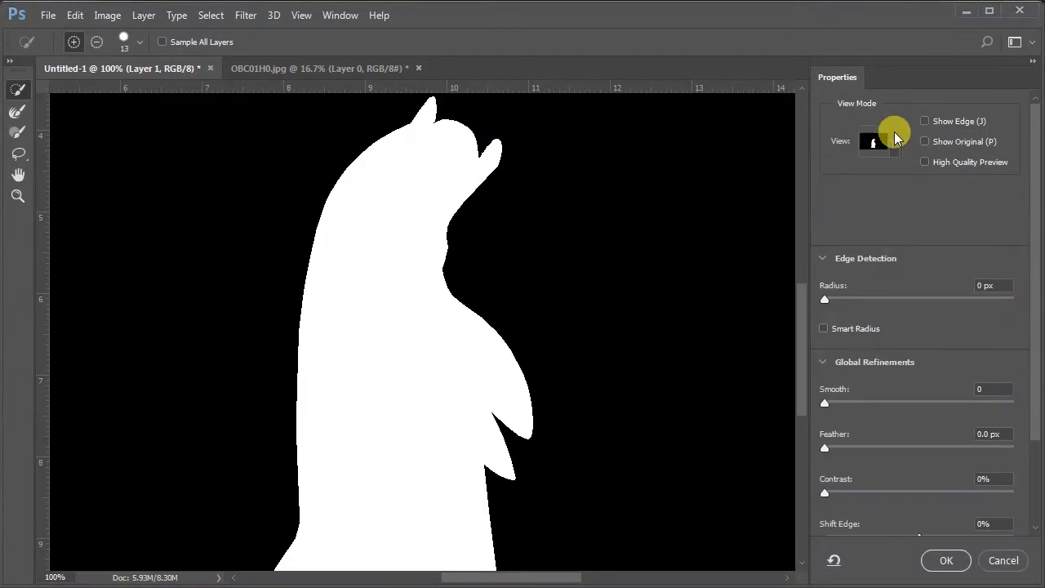
pyautogui.click(895, 139)
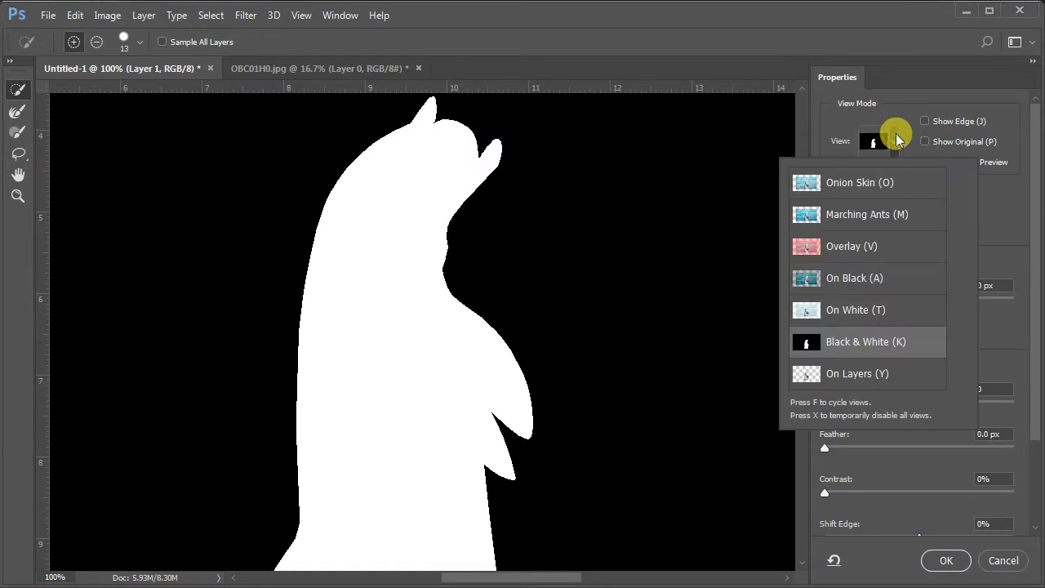
pyautogui.click(834, 375)
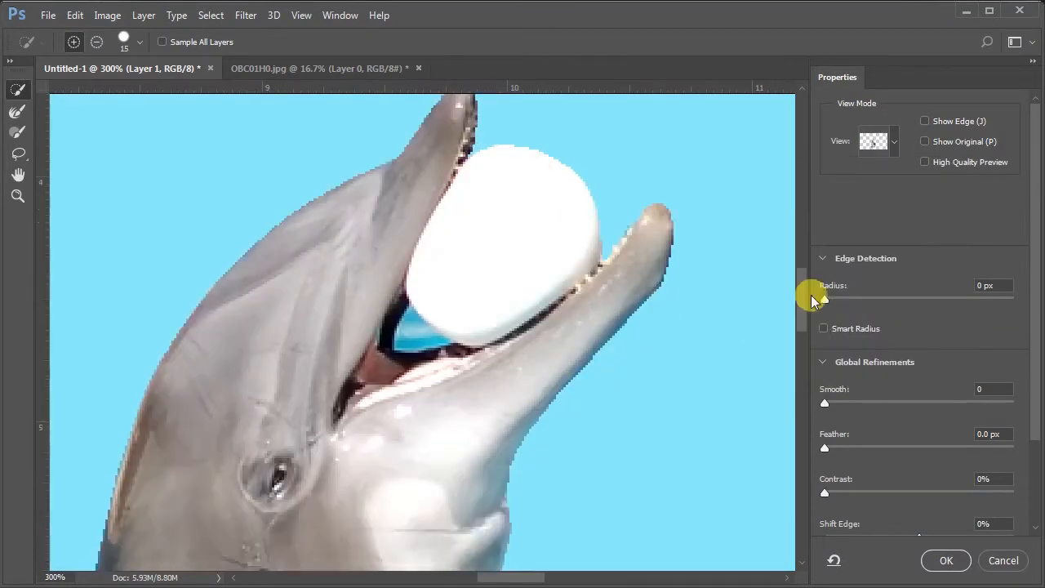
# Step: Set the selection edge's Smooth to 9 and Feather to 0.2 px
pyautogui.moveTo(823, 402); pyautogui.dragTo(841, 408)
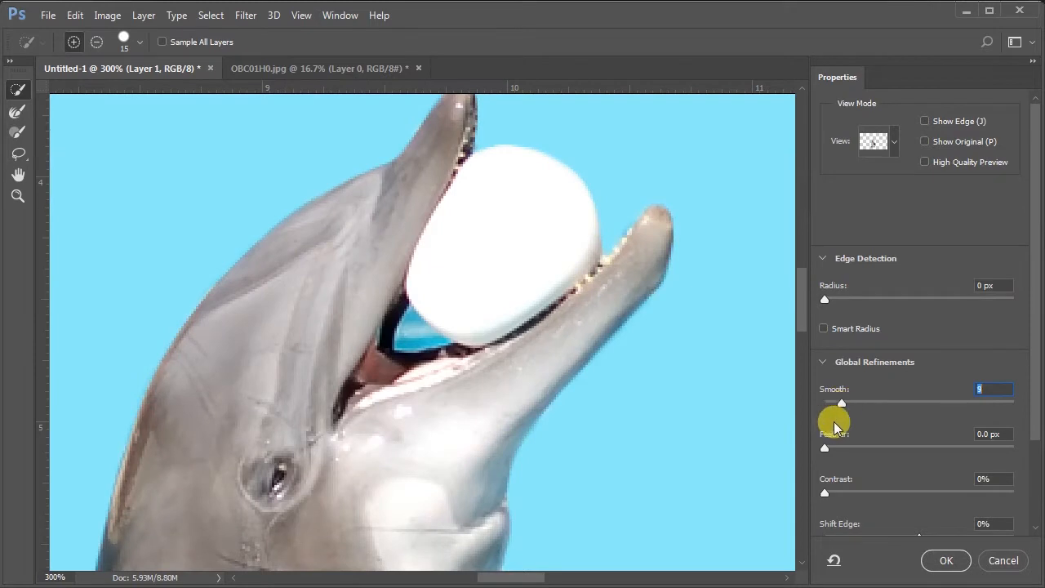
pyautogui.moveTo(826, 450)
pyautogui.mouseDown()
pyautogui.moveTo(929, 447)
pyautogui.moveTo(831, 440)
pyautogui.mouseUp()
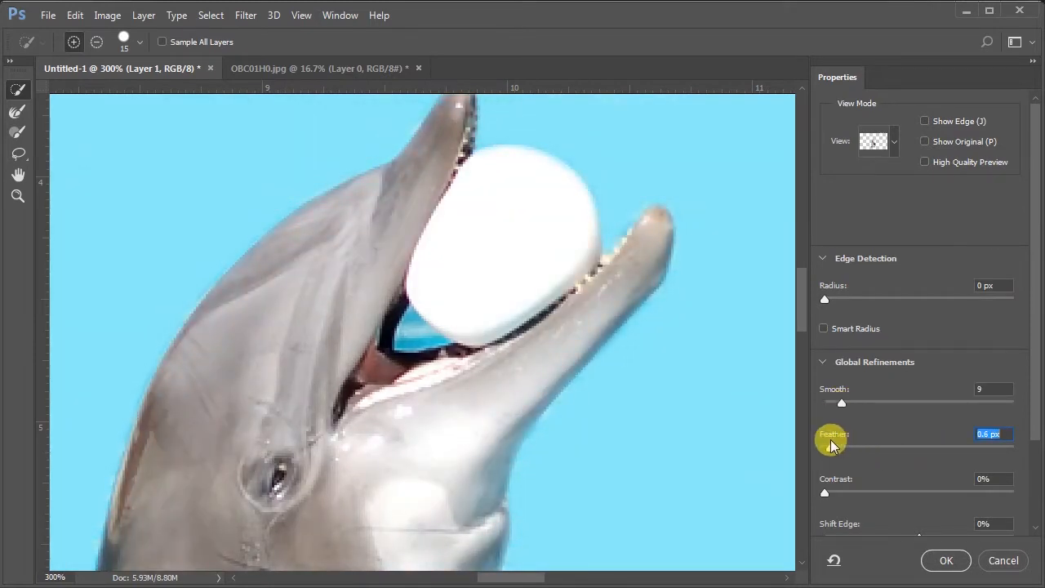
pyautogui.moveTo(804, 335); pyautogui.dragTo(802, 430)
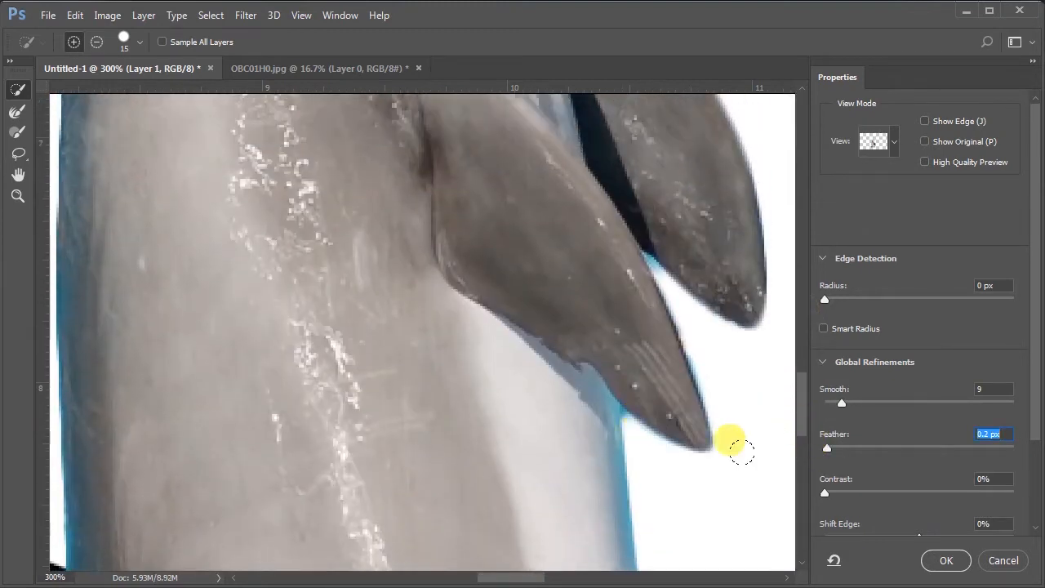
# Step: Set the edge detection Radius to 1 px and apply the refinement to the selection
pyautogui.click(827, 494)
pyautogui.moveTo(826, 300); pyautogui.dragTo(835, 304)
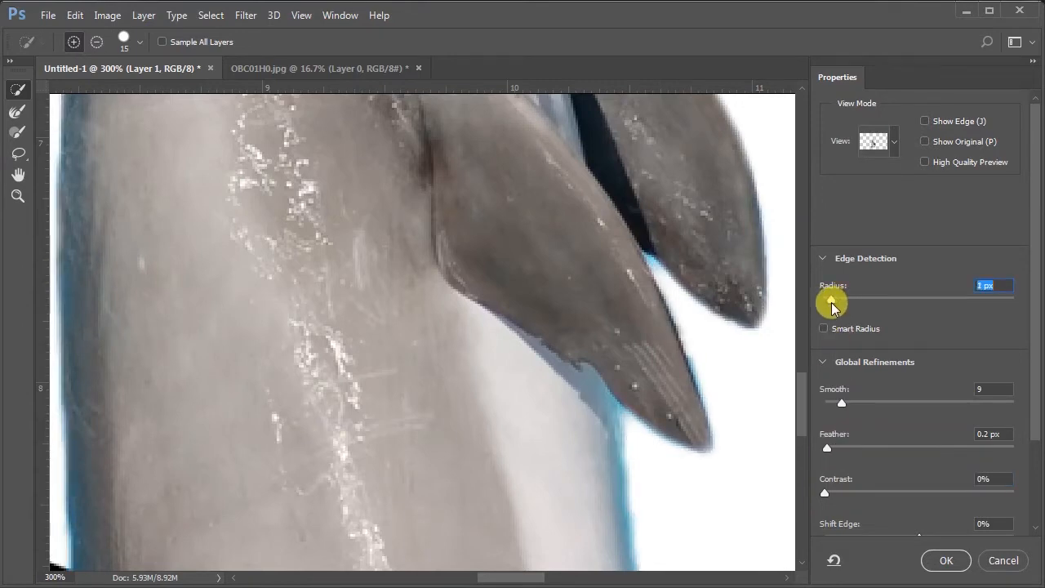
pyautogui.hotkey('ctrl', '0')
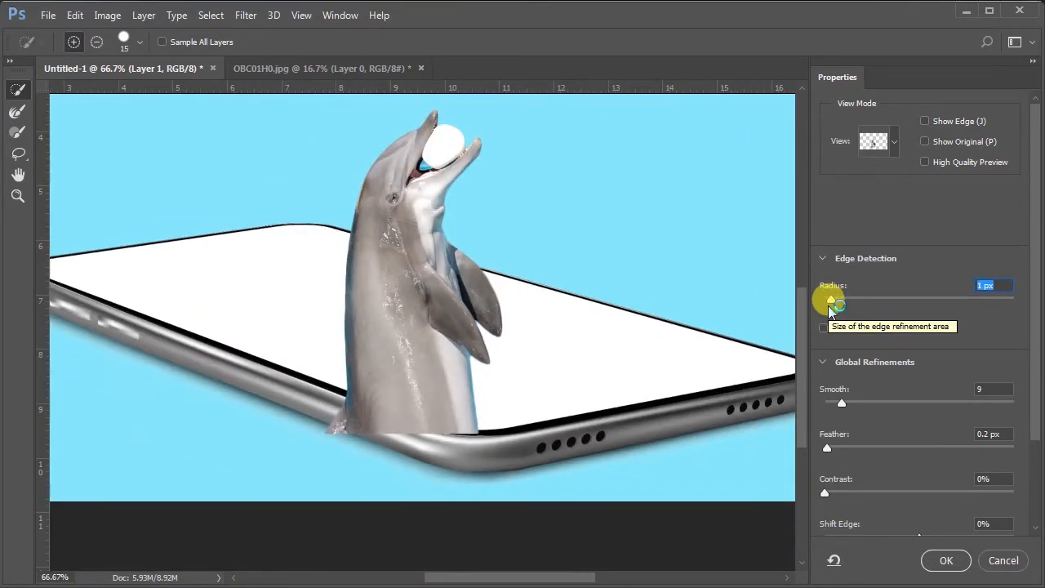
pyautogui.hotkey('ctrl', '+')
pyautogui.hotkey('ctrl', '+')
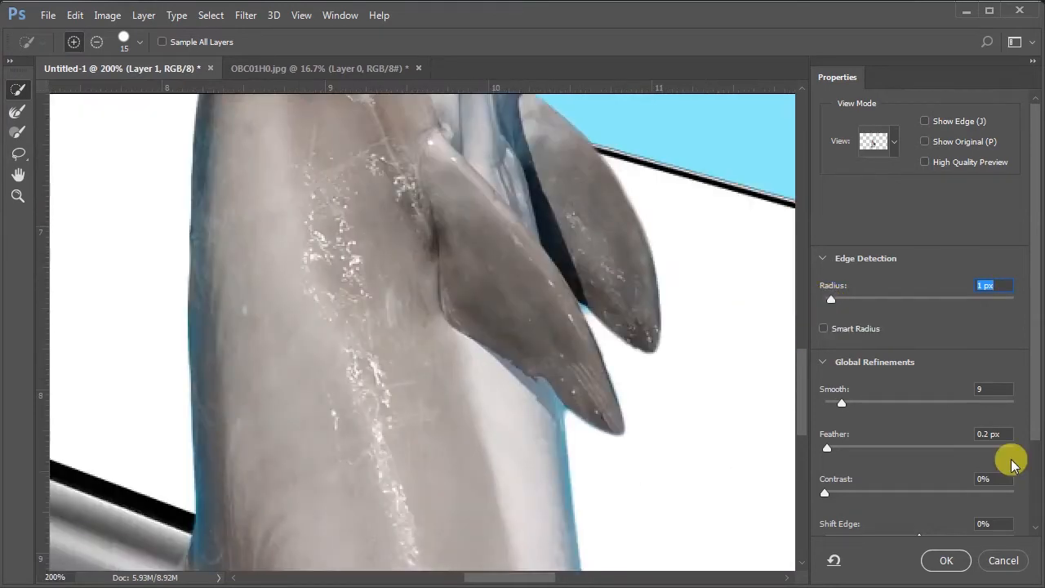
pyautogui.click(944, 561)
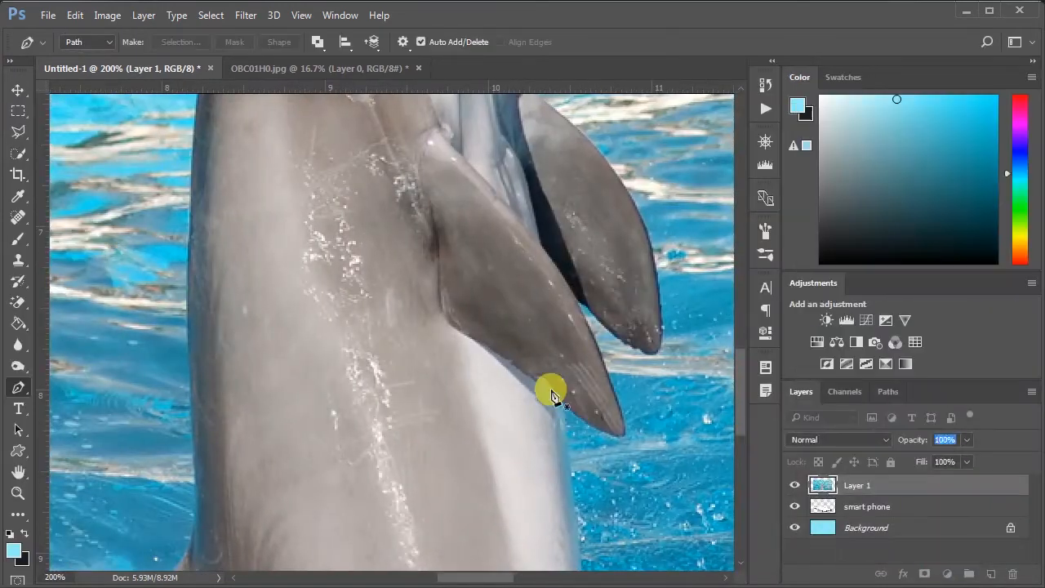
# Step: Hide the rulers and add the ball's outer edge to the selection with the Quick Selection tool
pyautogui.hotkey('ctrl', '0')
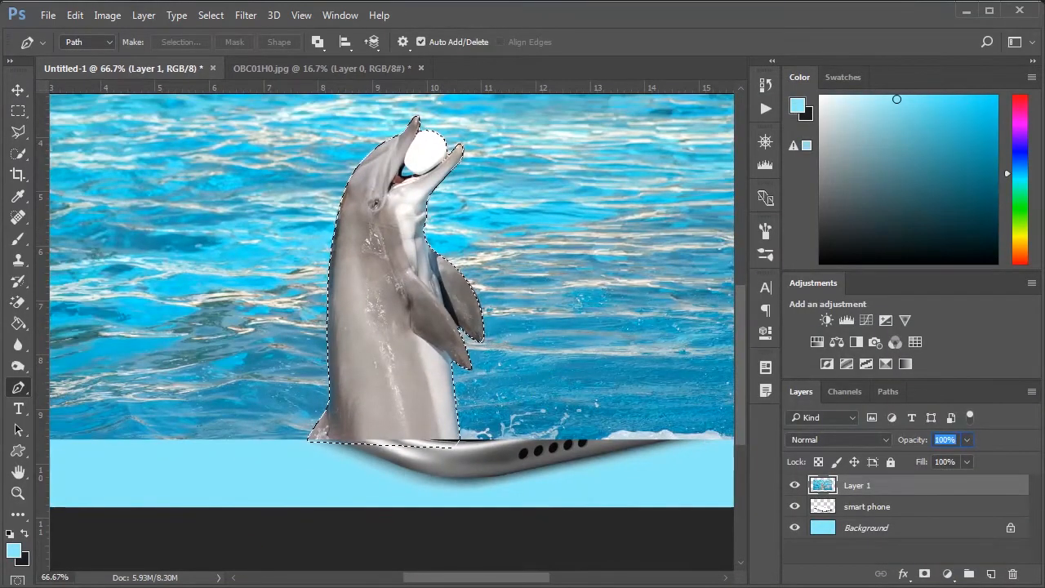
pyautogui.hotkey('ctrl', 'r')
pyautogui.hotkey('ctrl', '+')
pyautogui.hotkey('ctrl', '+')
pyautogui.hotkey('ctrl', '+')
pyautogui.scroll(10, 506, 271)
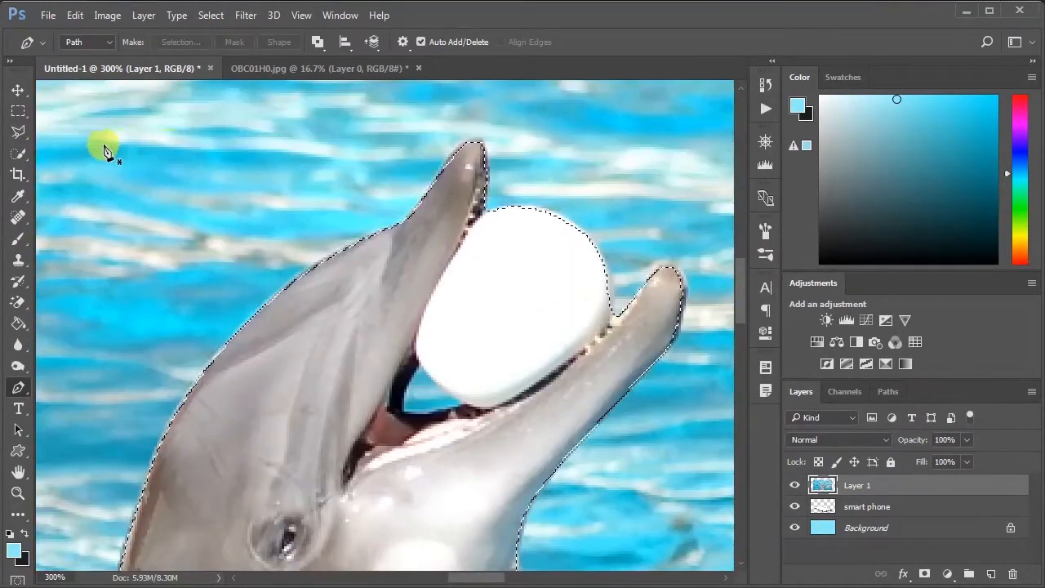
pyautogui.click(19, 153)
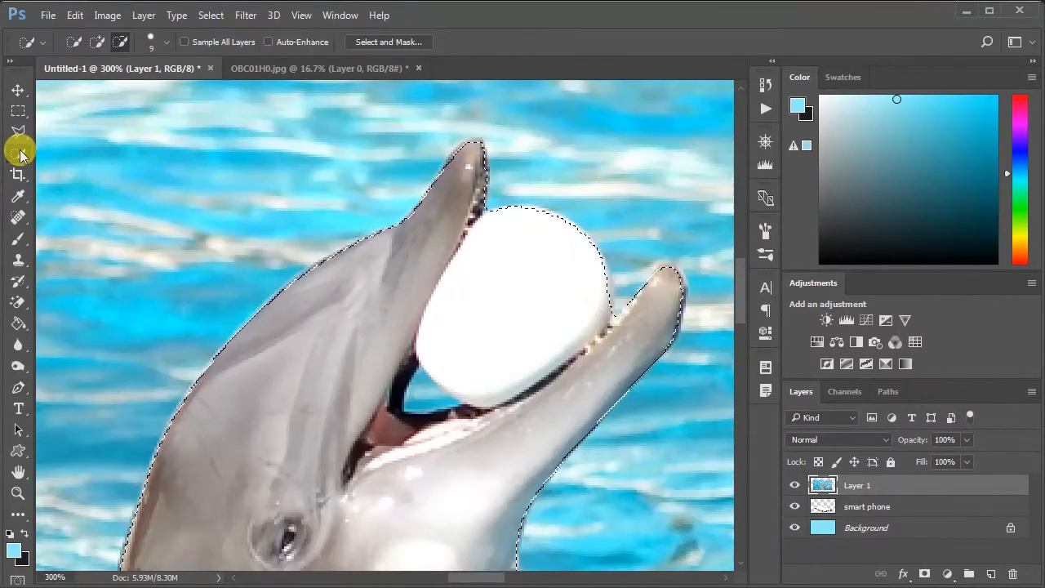
pyautogui.click(97, 44)
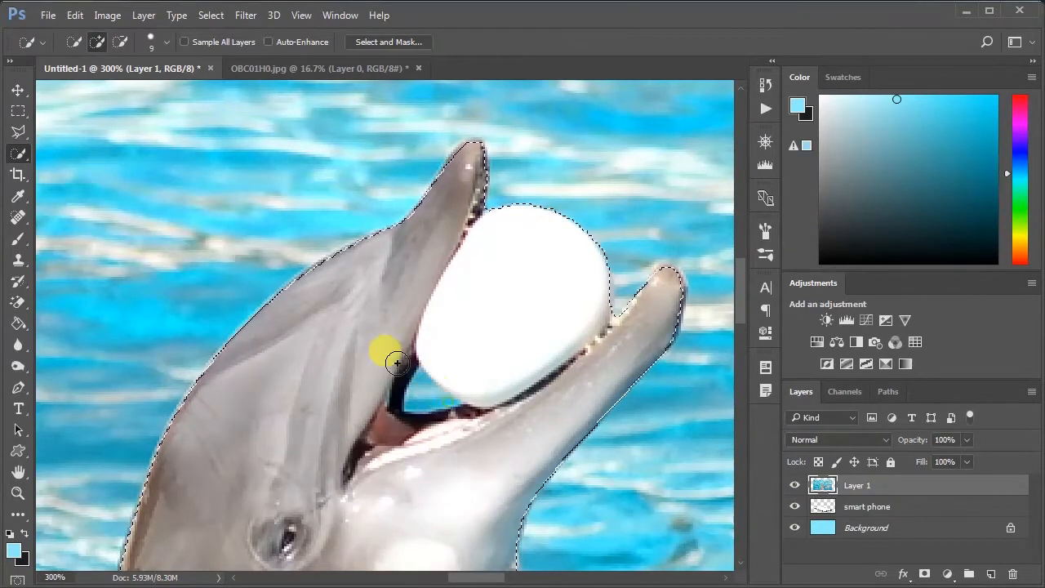
# Step: Subtract the water gap between the ball and the mouth from the selection, adding the dark mouth edge back
pyautogui.click(120, 42)
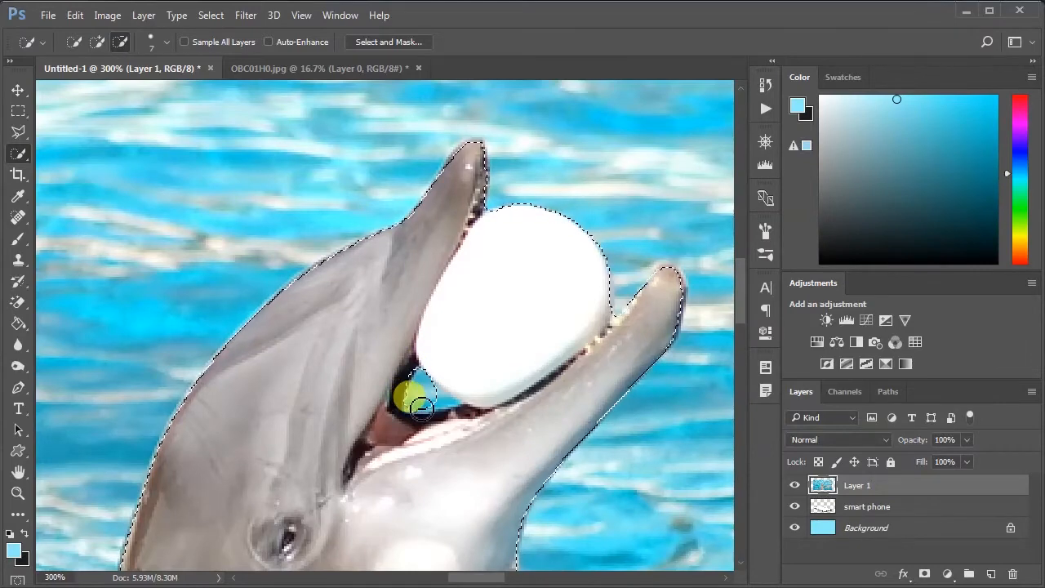
pyautogui.moveTo(454, 407); pyautogui.dragTo(414, 405)
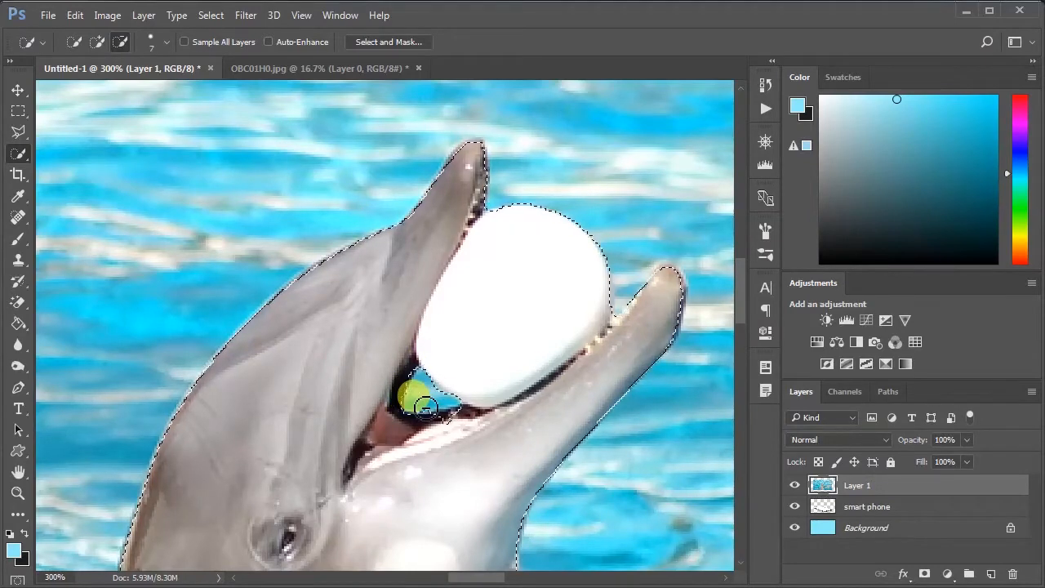
pyautogui.click(97, 42)
pyautogui.moveTo(450, 422); pyautogui.dragTo(409, 416)
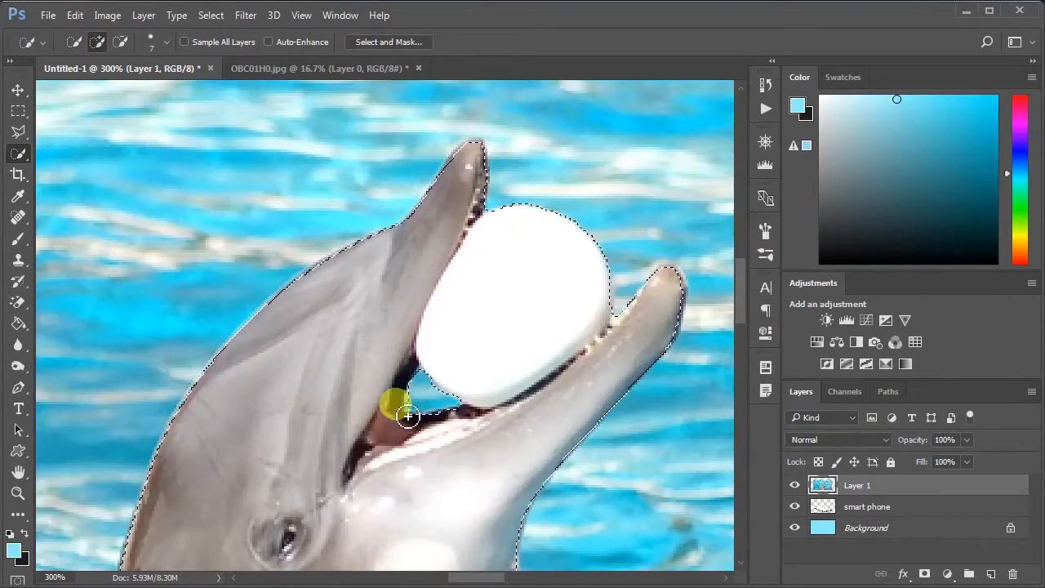
# Step: Add a layer mask to Layer 1 from the dolphin selection
pyautogui.hotkey('ctrl', '-')
pyautogui.hotkey('ctrl', '-')
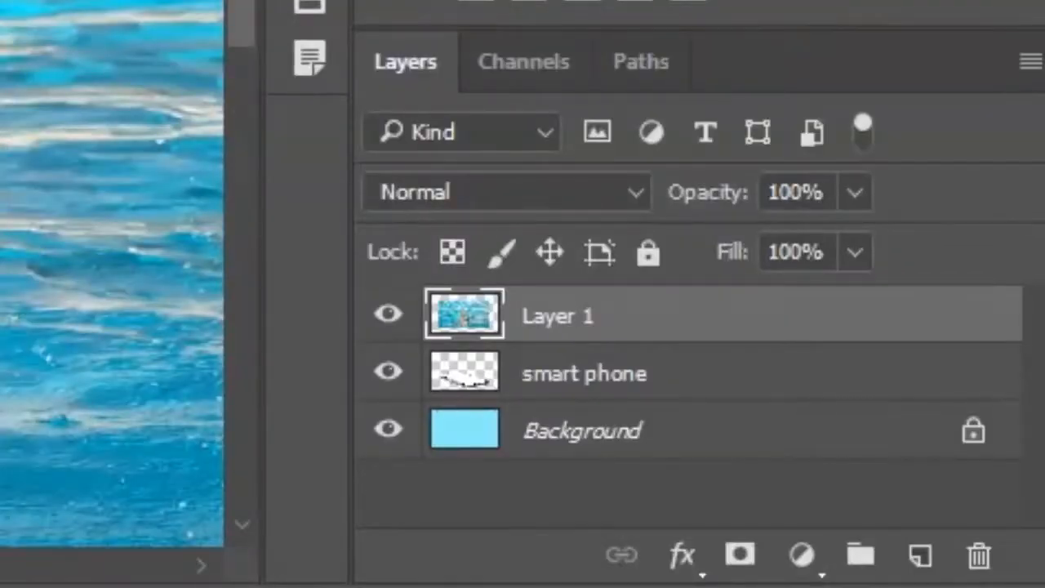
pyautogui.scroll(-3, 112, 274)
pyautogui.click(741, 561)
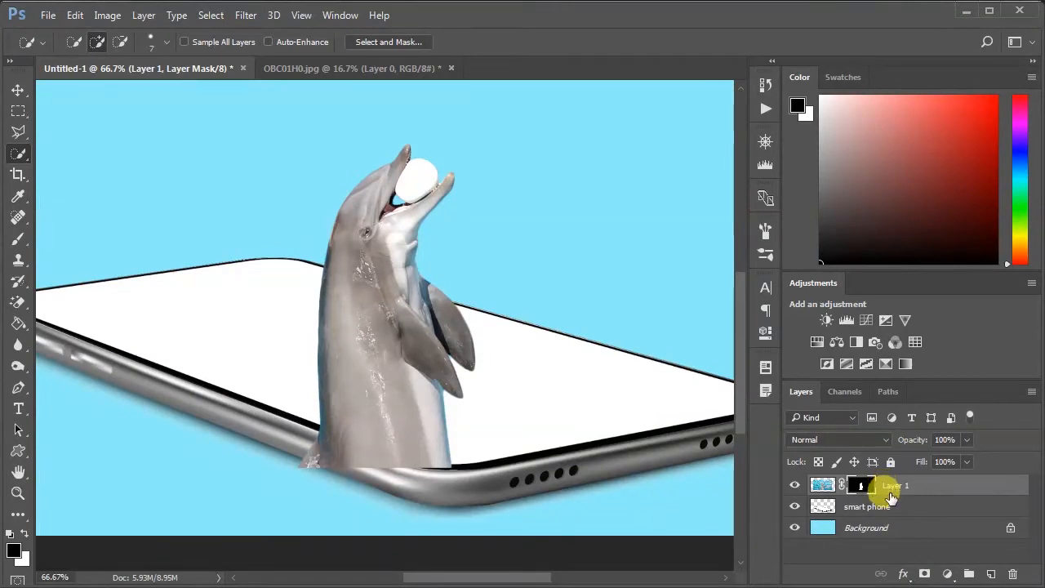
# Step: Duplicate Layer 1 with its mask and invert the layer mask of the copy
pyautogui.rightClick(892, 489)
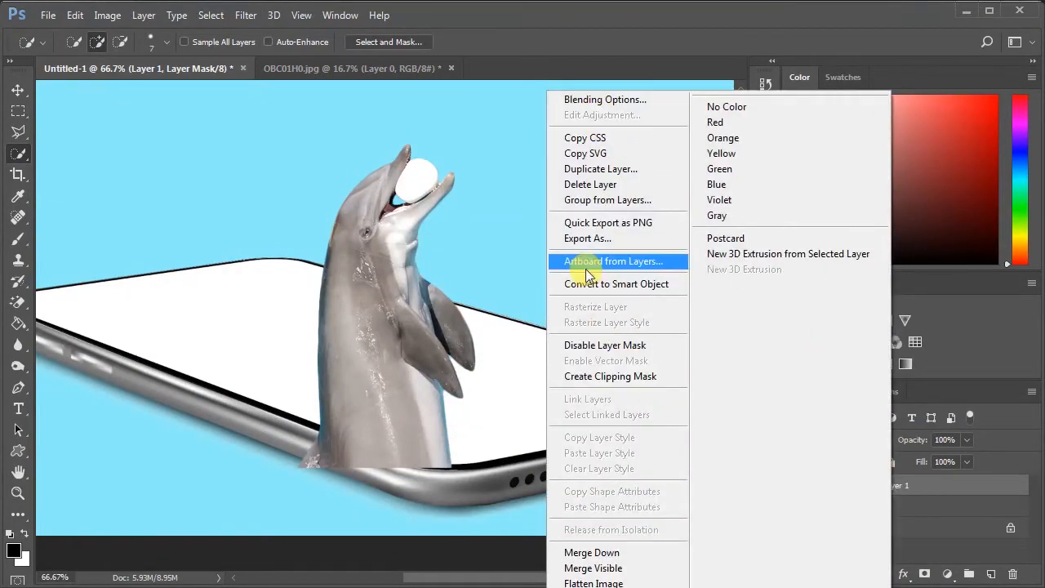
pyautogui.click(932, 488)
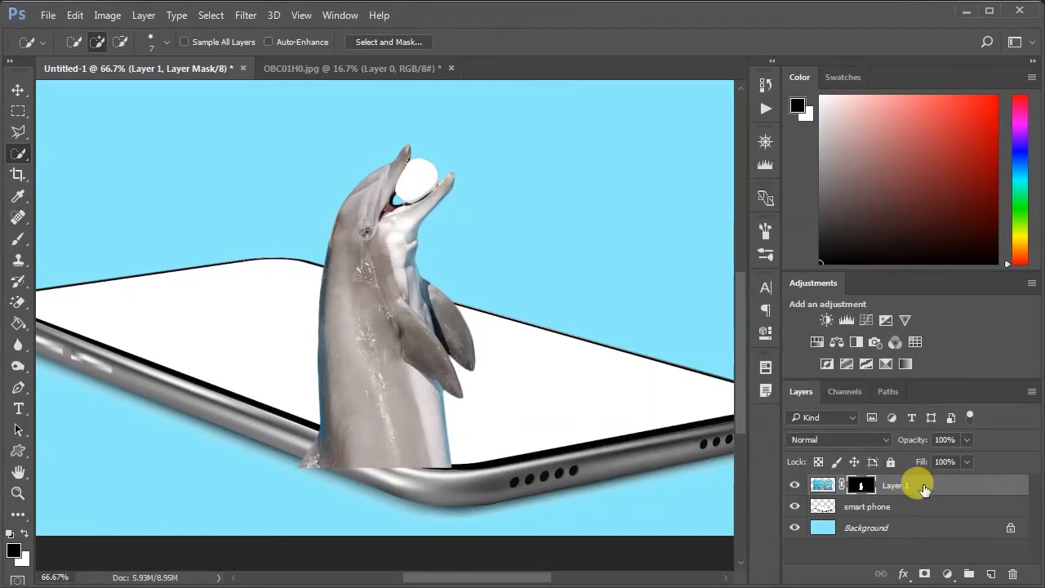
pyautogui.hotkey('ctrl', 'j')
pyautogui.click(861, 487)
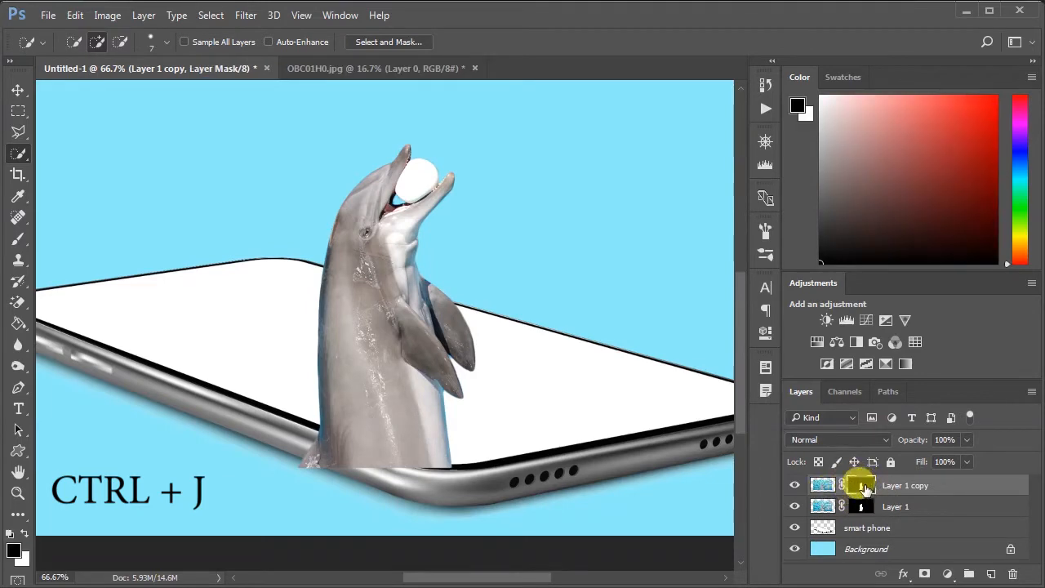
pyautogui.hotkey('ctrl', 'i')
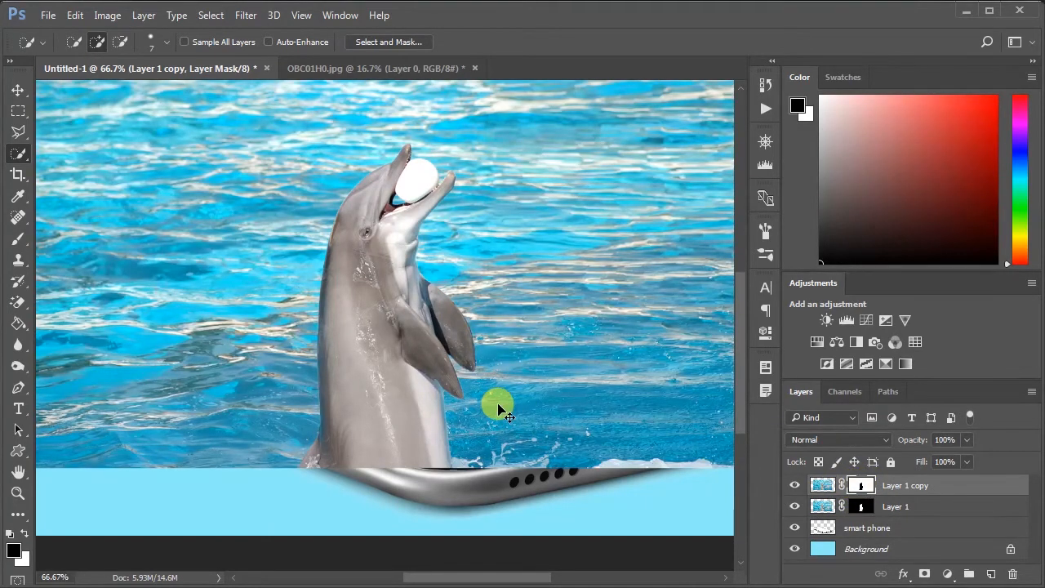
pyautogui.hotkey('ctrl', '+')
pyautogui.hotkey('ctrl', '-')
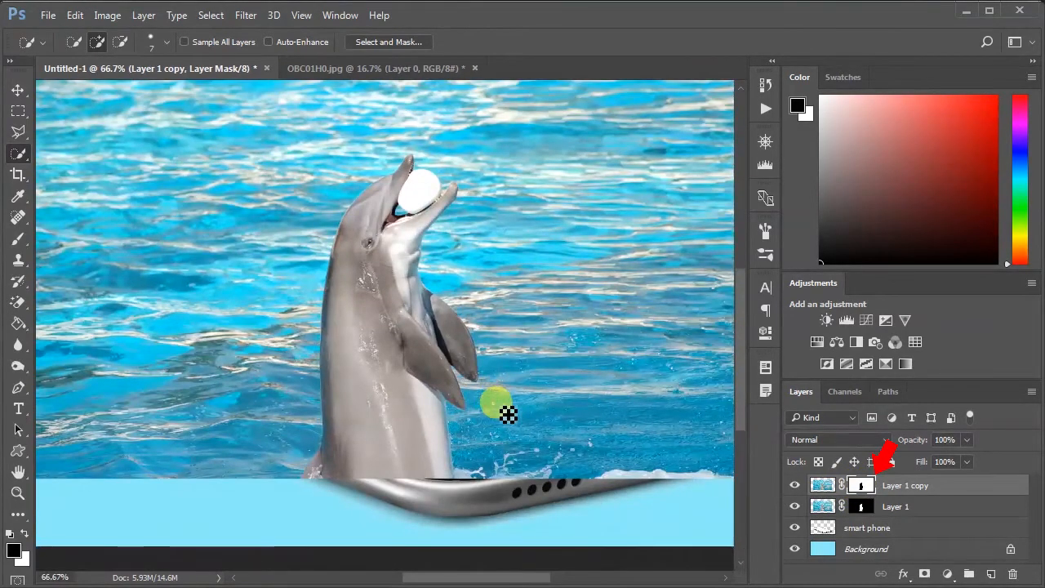
# Step: Hide Layer 1 and Layer 1 copy, and select the phone's white screen on the smart phone layer with the Magic Wand
pyautogui.click(794, 506)
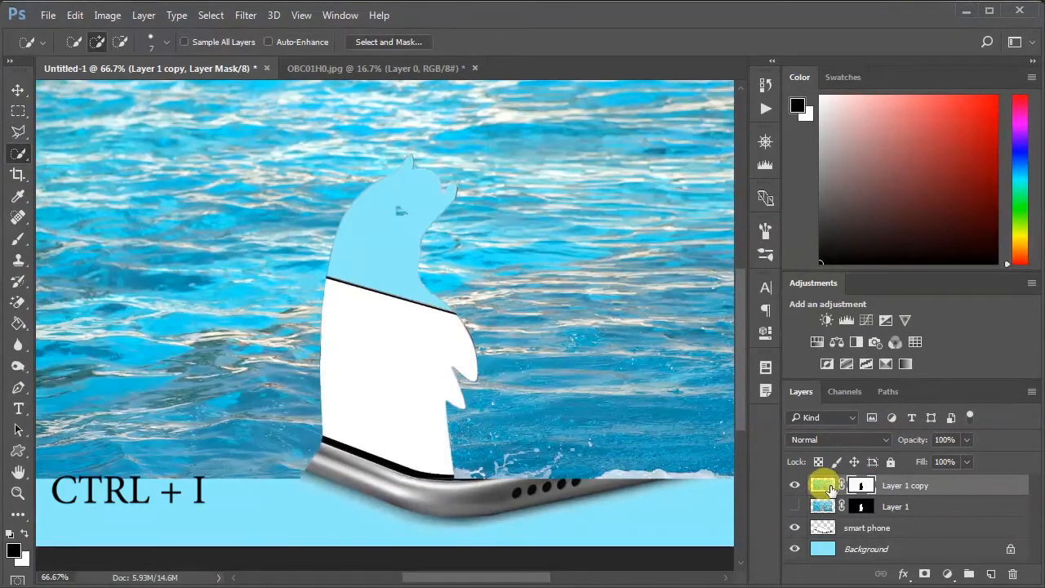
pyautogui.click(829, 487)
pyautogui.click(862, 486)
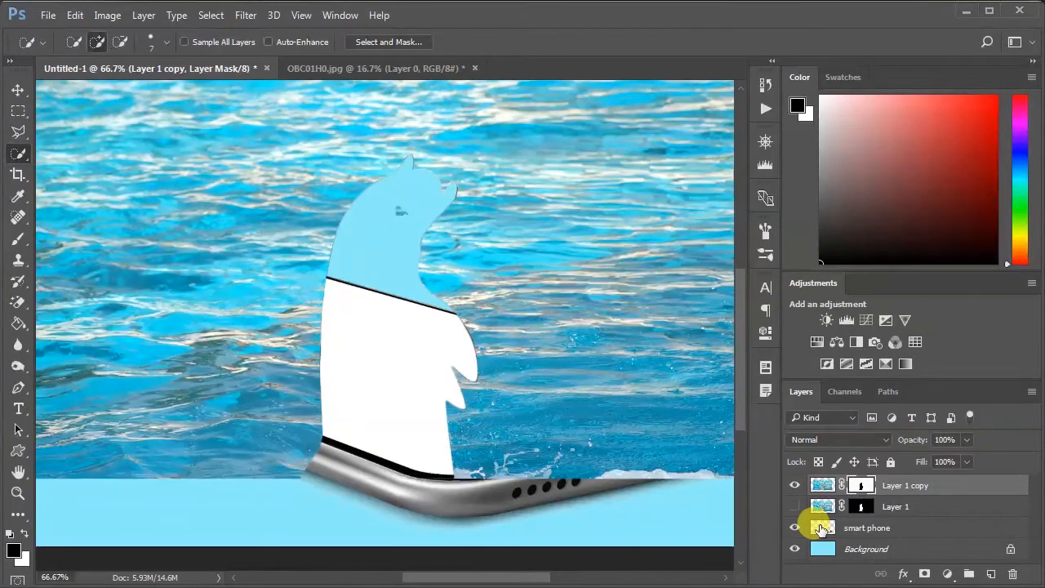
pyautogui.click(795, 485)
pyautogui.click(822, 528)
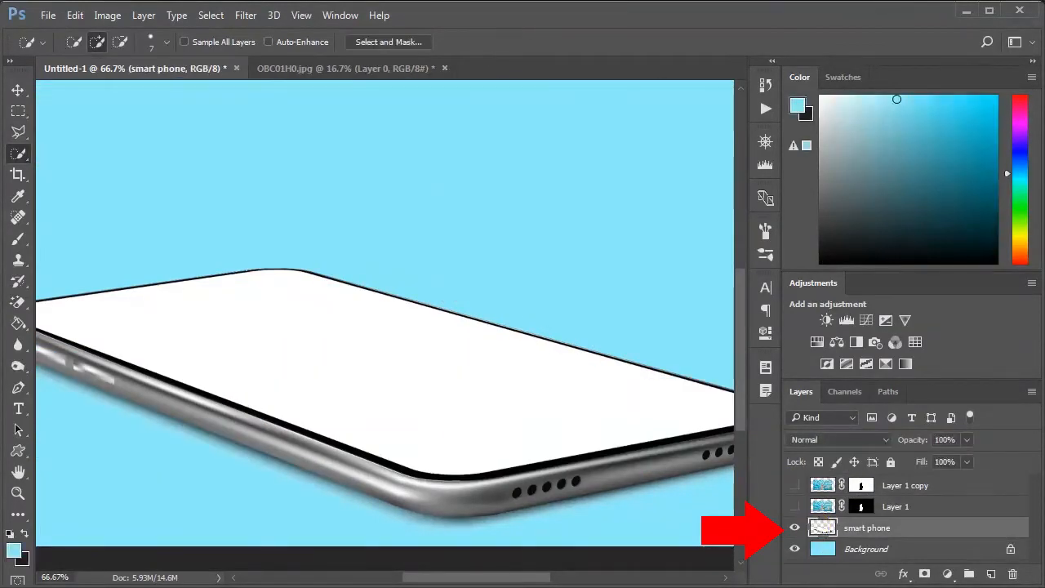
pyautogui.rightClick(15, 155)
pyautogui.click(106, 166)
pyautogui.click(384, 330)
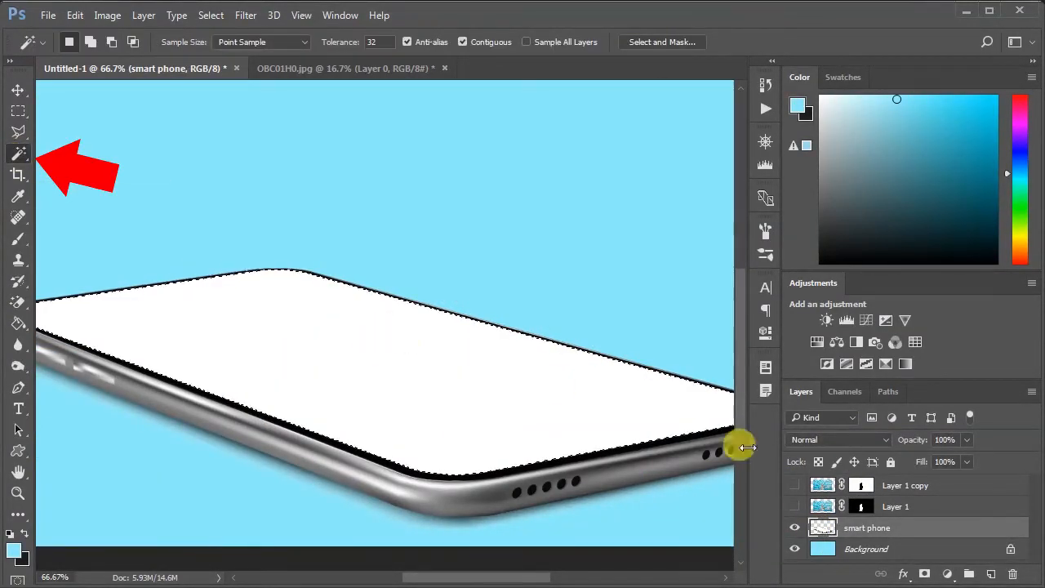
# Step: Show Layer 1 copy and paint its mask white over the dolphin cutout inside the screen selection
pyautogui.click(795, 485)
pyautogui.click(822, 485)
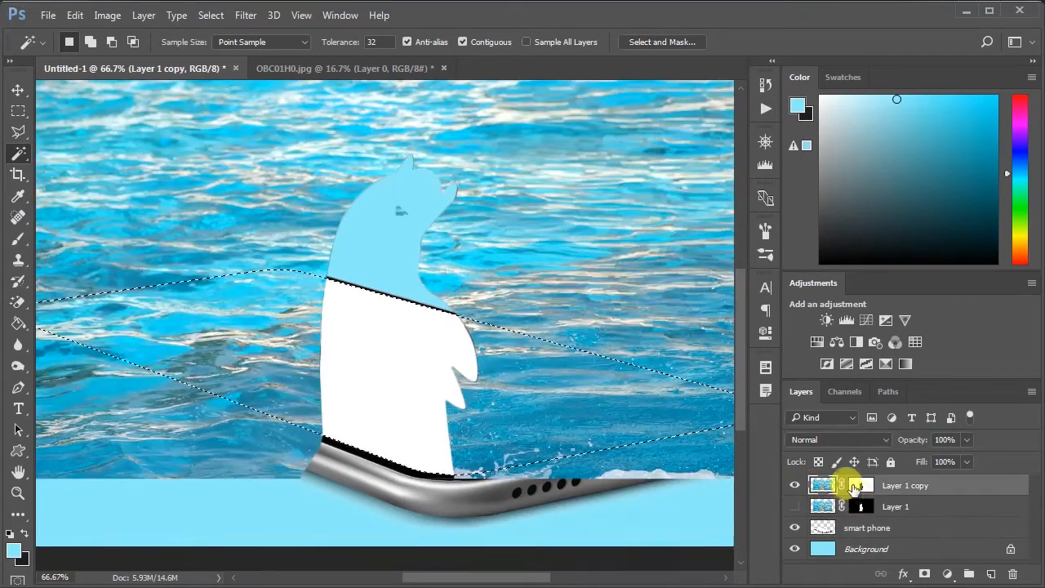
pyautogui.click(855, 487)
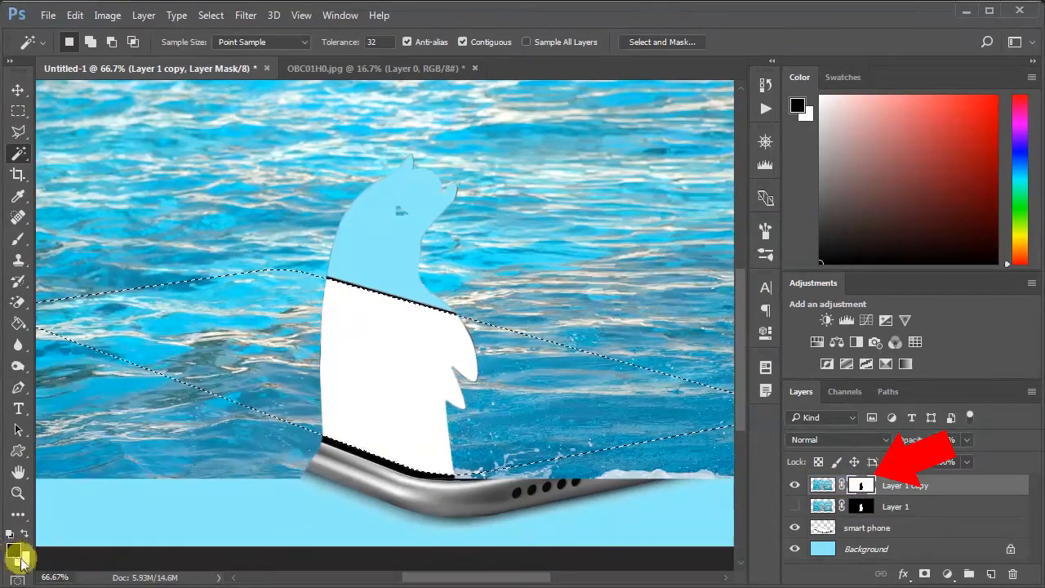
pyautogui.click(18, 236)
pyautogui.moveTo(414, 379); pyautogui.dragTo(434, 408)
pyautogui.hotkey('ctrl', 'z')
pyautogui.press('x')
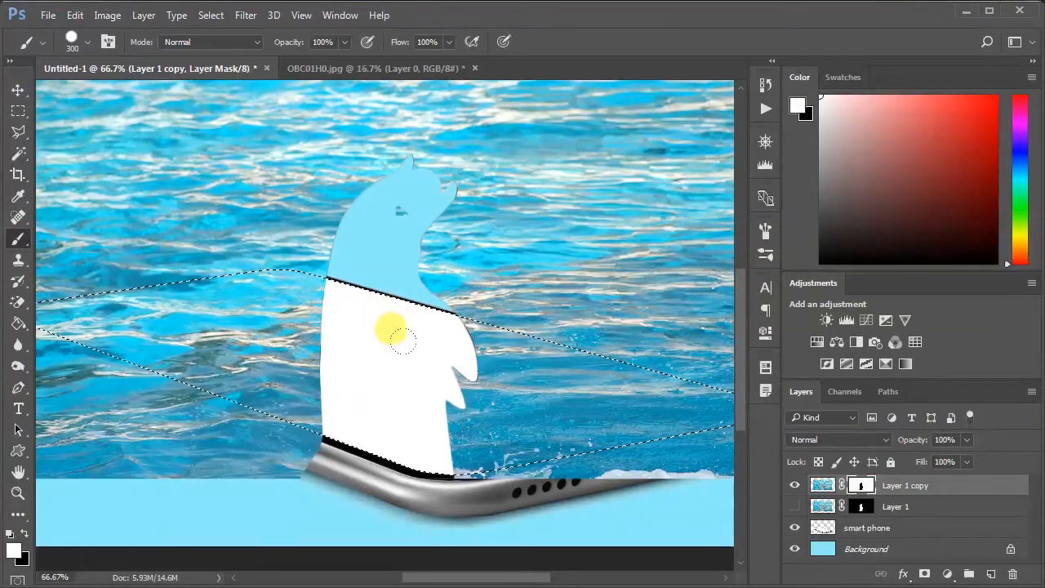
pyautogui.moveTo(385, 361); pyautogui.dragTo(250, 303)
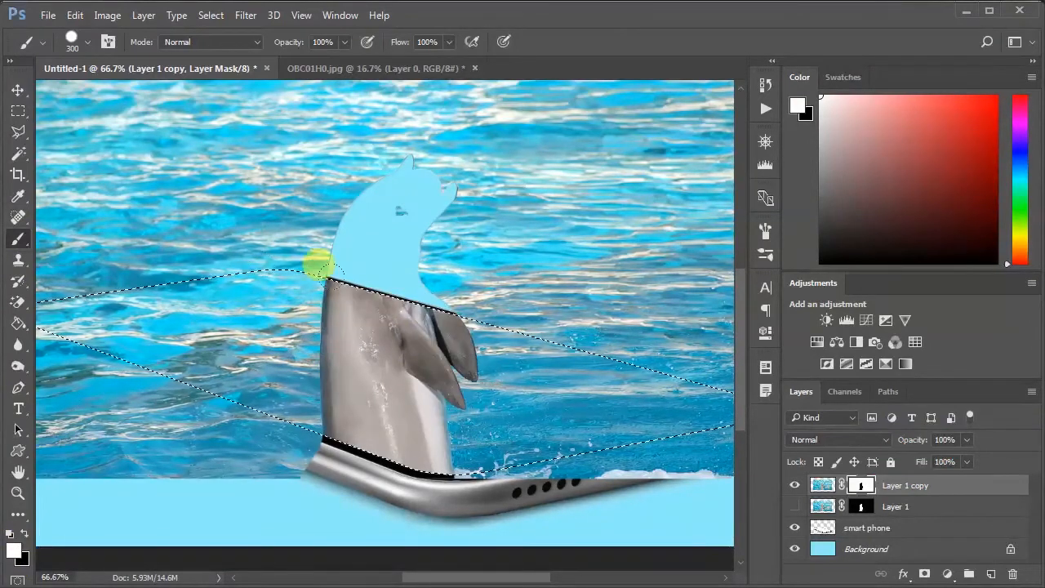
# Step: Invert the selection, paint Layer 1 copy's mask black to hide the water outside the phone screen, and deselect
pyautogui.press('x')
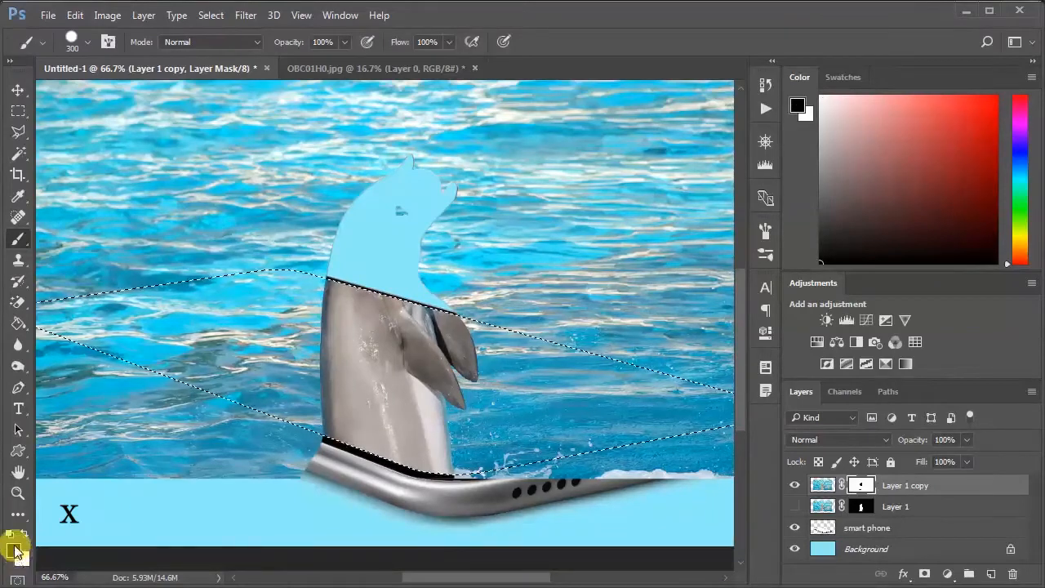
pyautogui.hotkey('ctrl', '-')
pyautogui.hotkey('ctrl', '-')
pyautogui.moveTo(564, 375); pyautogui.dragTo(347, 290)
pyautogui.hotkey('ctrl', 'z')
pyautogui.click(211, 15)
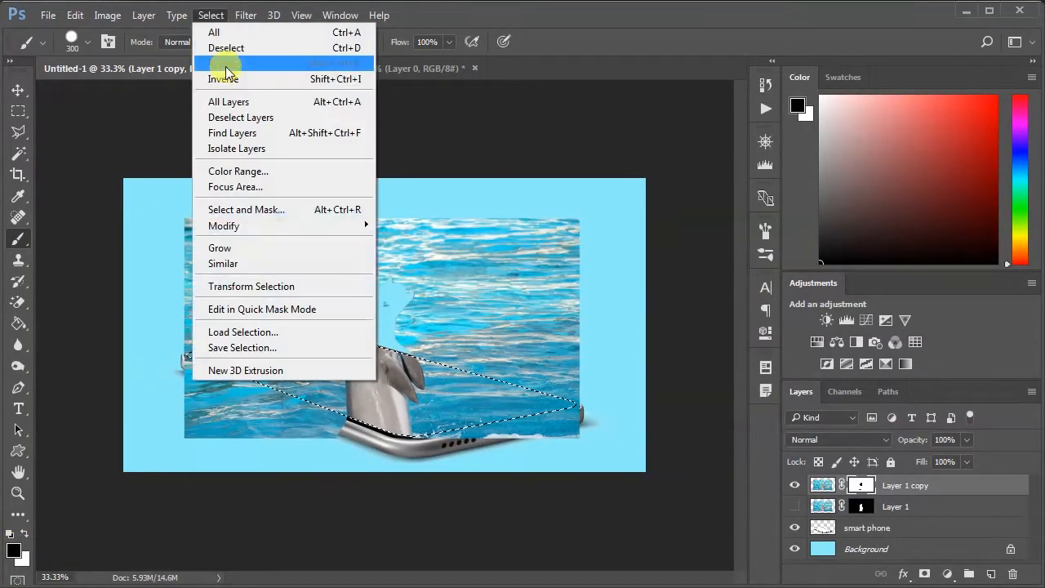
pyautogui.click(227, 81)
pyautogui.moveTo(590, 238)
pyautogui.mouseDown()
pyautogui.moveTo(540, 204)
pyautogui.moveTo(543, 258)
pyautogui.moveTo(229, 308)
pyautogui.moveTo(42, 397)
pyautogui.moveTo(117, 368)
pyautogui.moveTo(352, 381)
pyautogui.mouseUp()
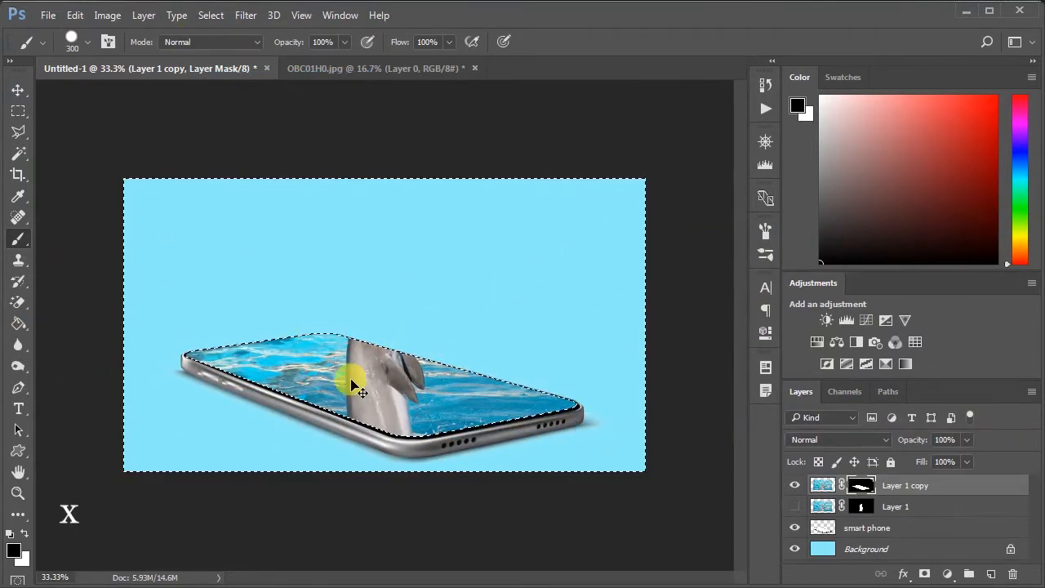
pyautogui.hotkey('ctrl', 'd')
pyautogui.hotkey('ctrl', '+')
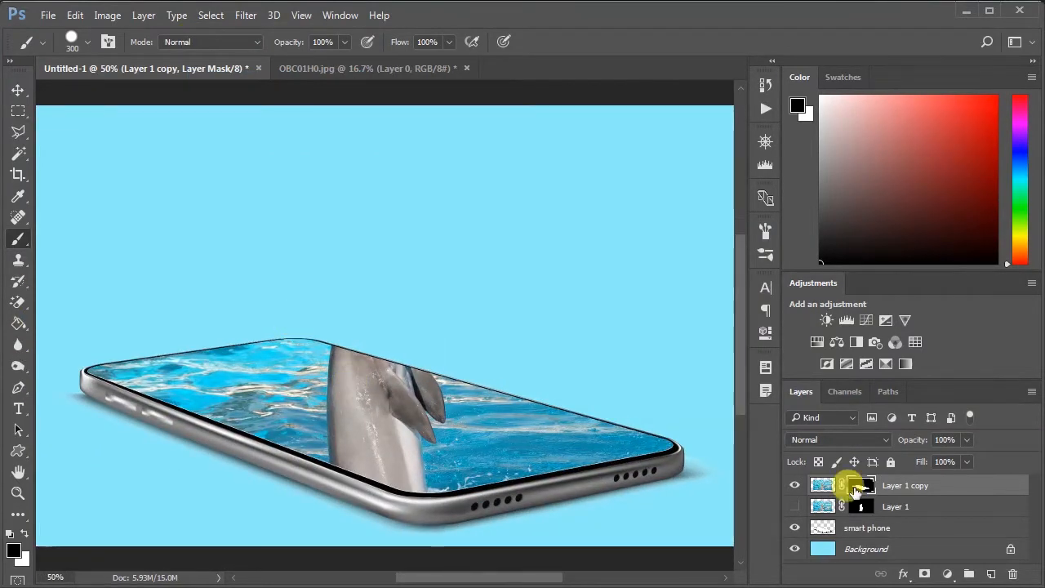
# Step: Show Layer 1 and select the phone's screen area on the smart phone layer with the Magic Wand
pyautogui.click(795, 507)
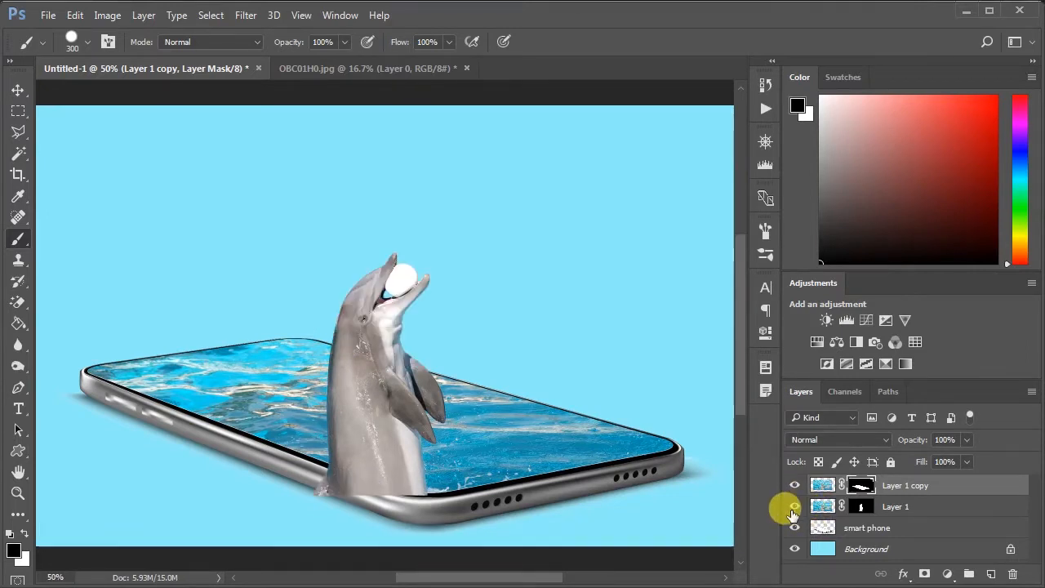
pyautogui.hotkey('ctrl', '+')
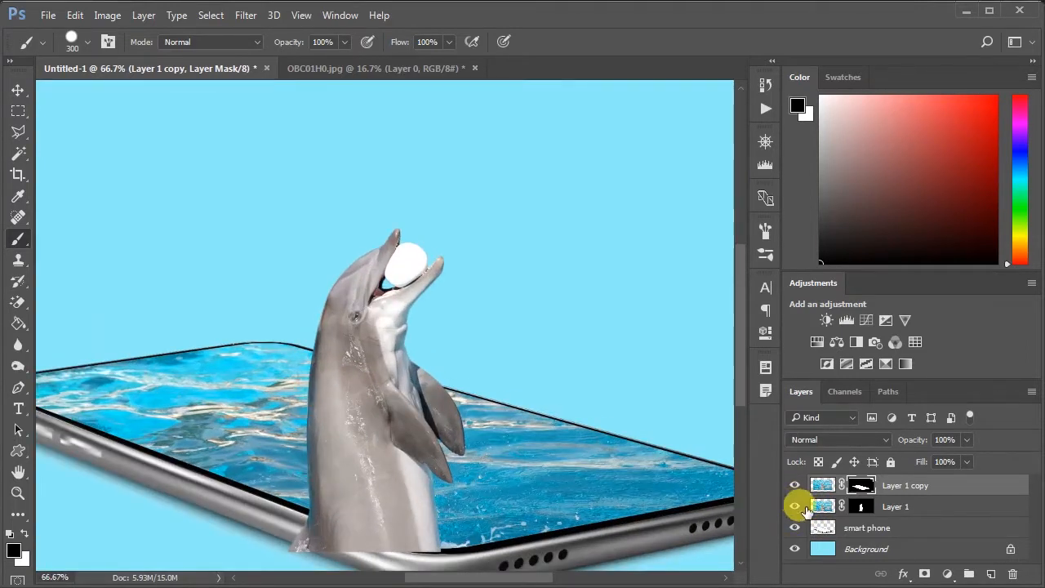
pyautogui.click(861, 506)
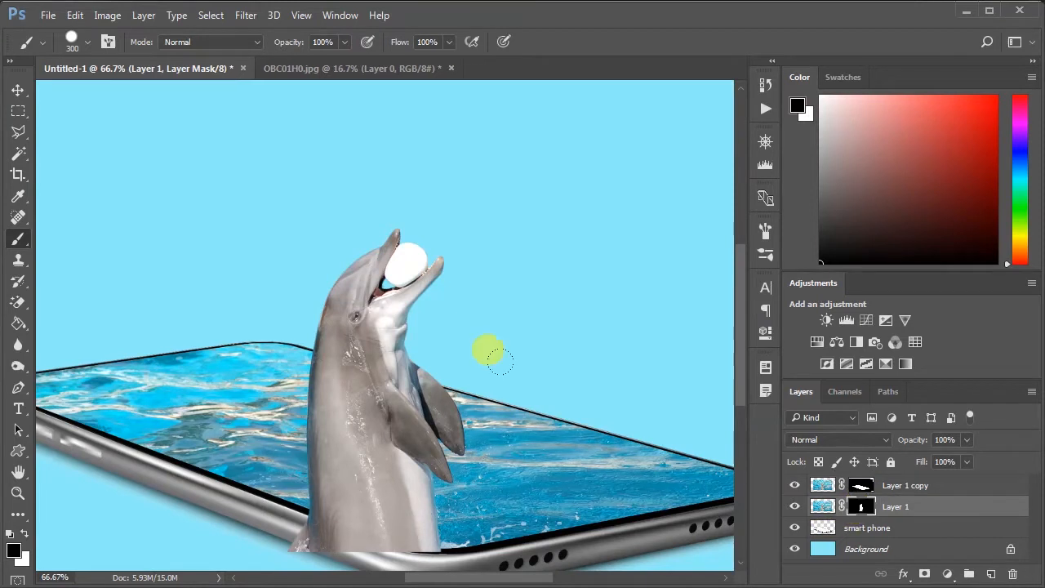
pyautogui.scroll(-3, 485, 348)
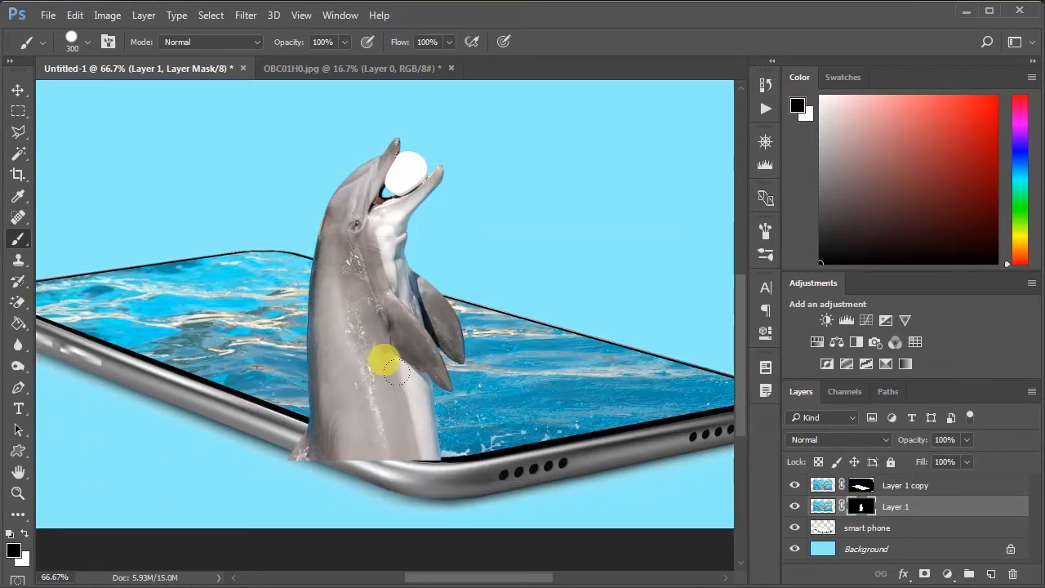
pyautogui.click(825, 531)
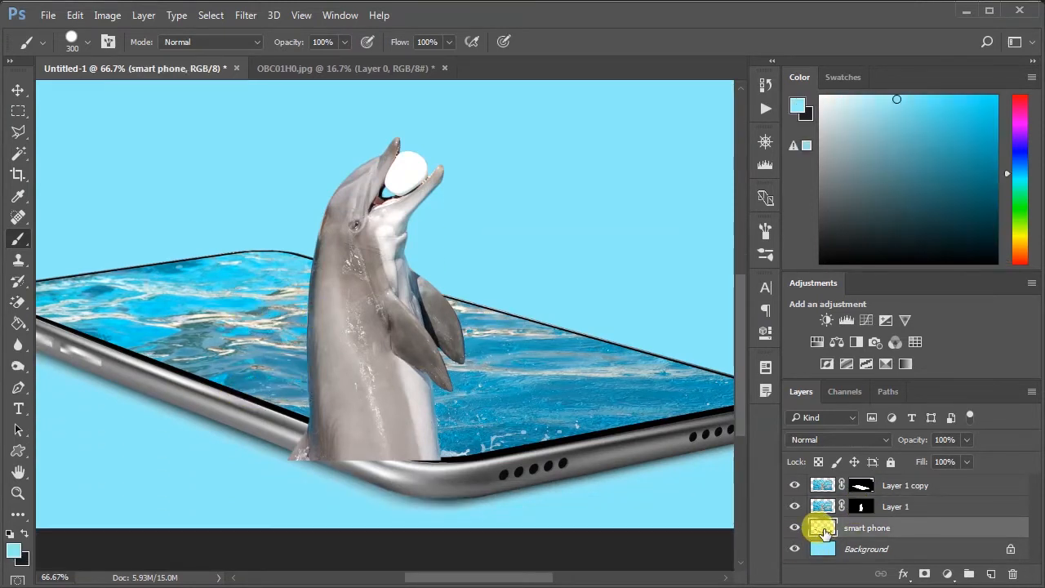
pyautogui.click(18, 153)
pyautogui.click(559, 400)
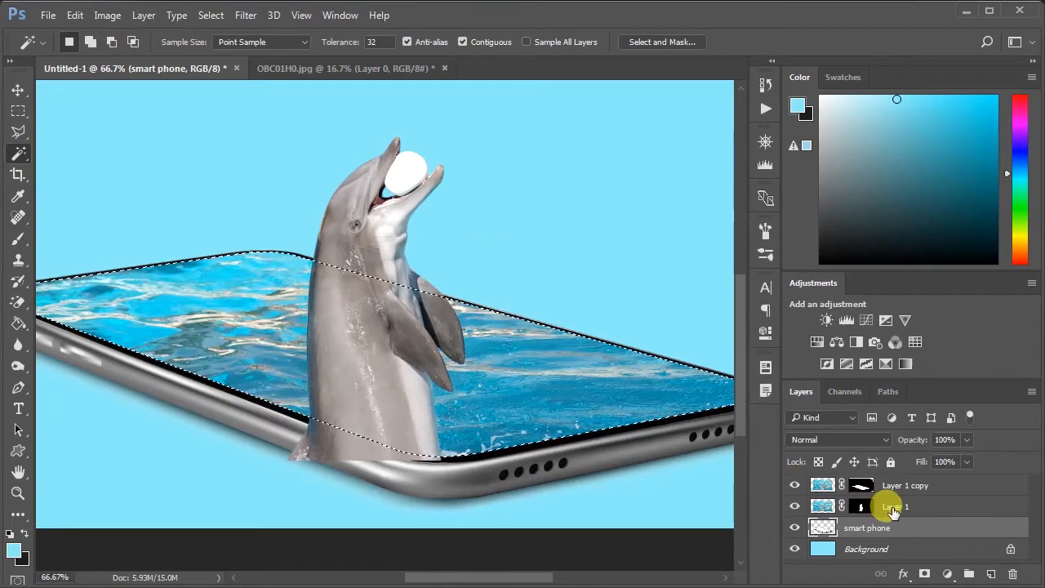
# Step: Invert the selection and erase on Layer 1's mask to hide the dolphin's base over the phone frame, then deselect
pyautogui.click(859, 506)
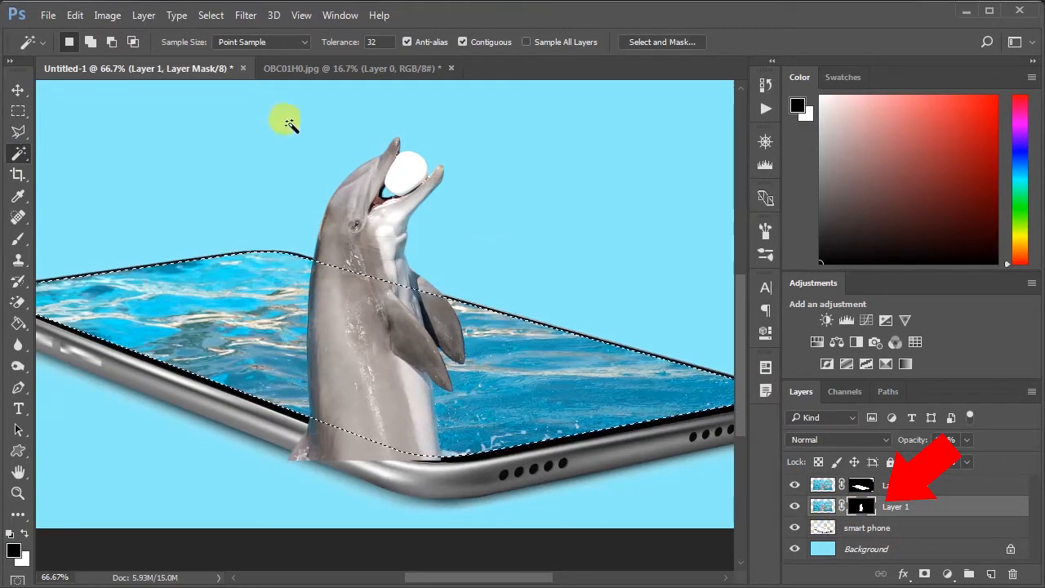
pyautogui.click(210, 14)
pyautogui.click(234, 76)
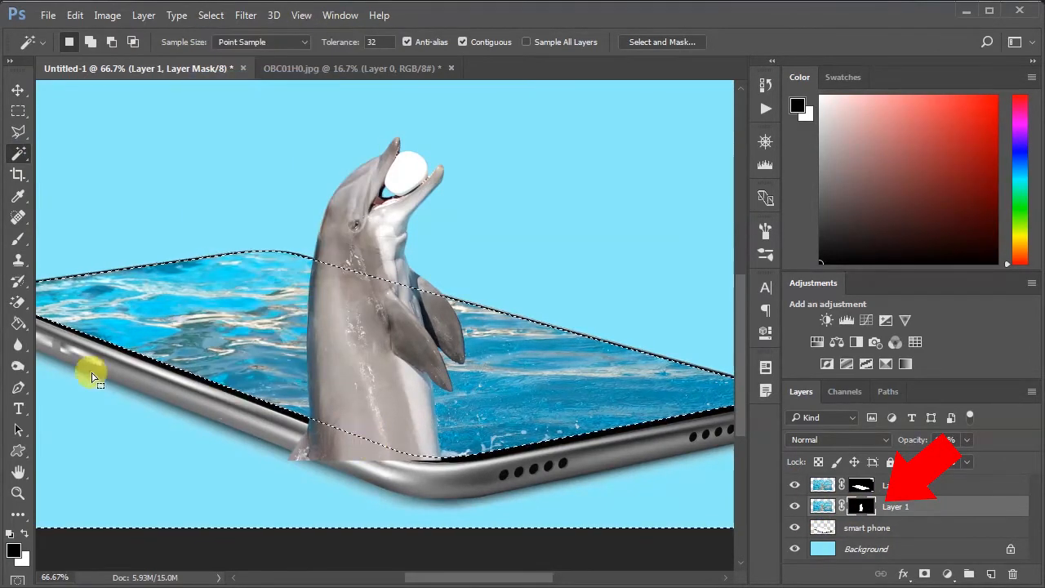
pyautogui.click(18, 302)
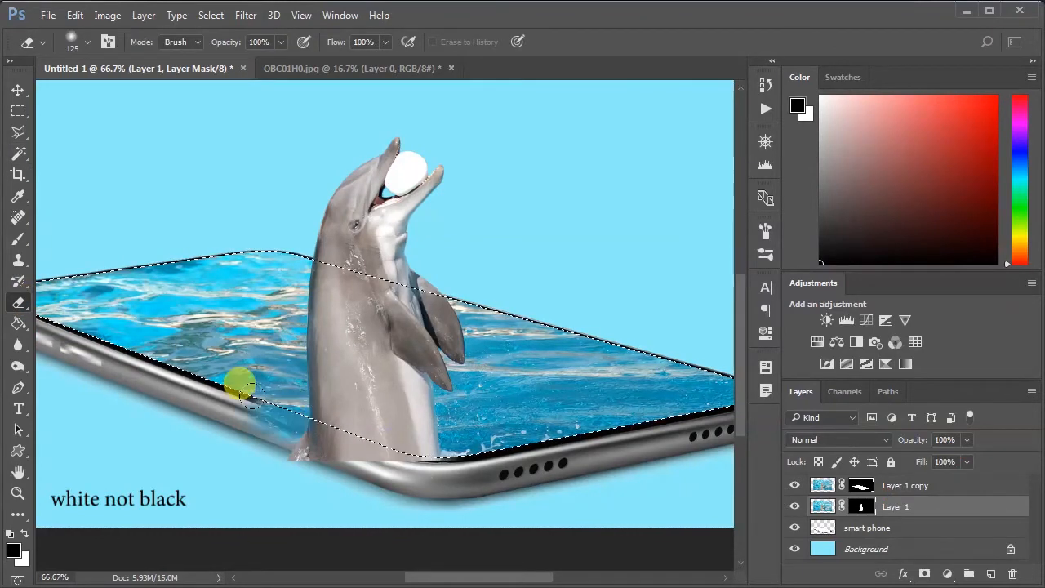
pyautogui.click(24, 533)
pyautogui.moveTo(161, 423); pyautogui.dragTo(390, 455)
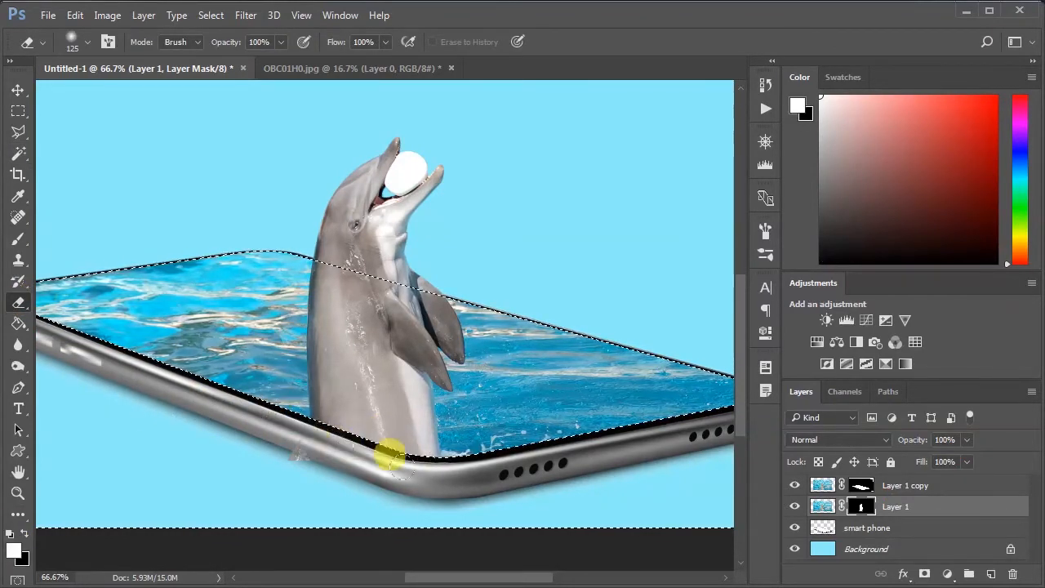
pyautogui.hotkey('ctrl', '-')
pyautogui.hotkey('ctrl', '+')
pyautogui.hotkey('ctrl', 'd')
pyautogui.press('v')
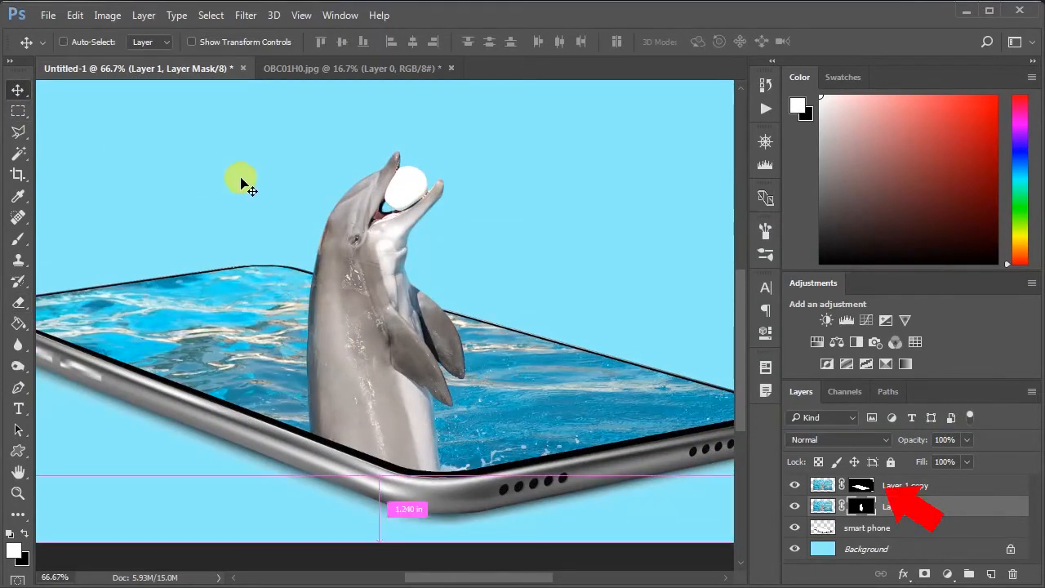
# Step: Open Layer 1 copy's mask in Select and Mask and set Smooth to 6
pyautogui.click(864, 488)
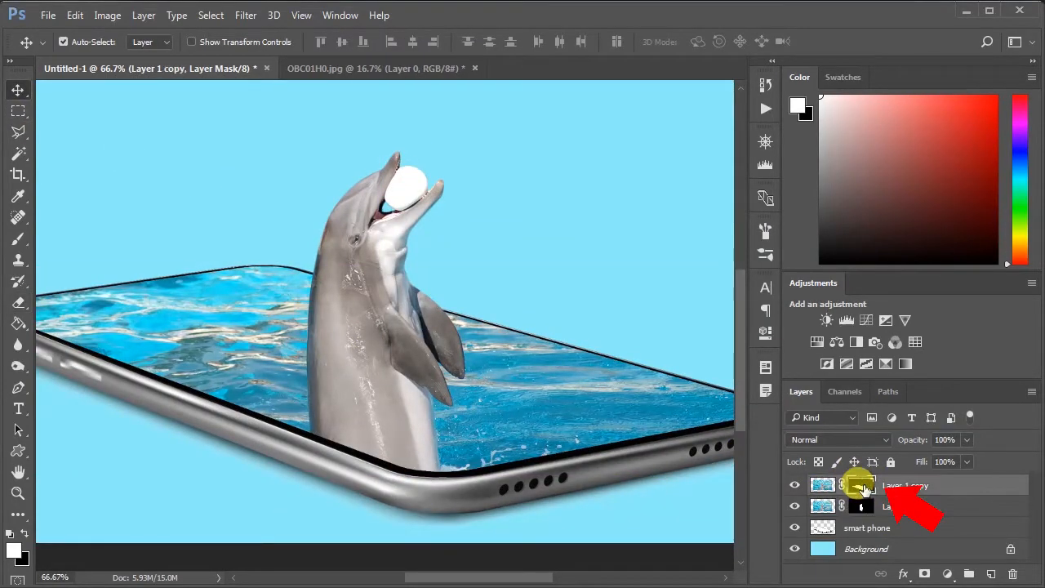
pyautogui.doubleClick(864, 488)
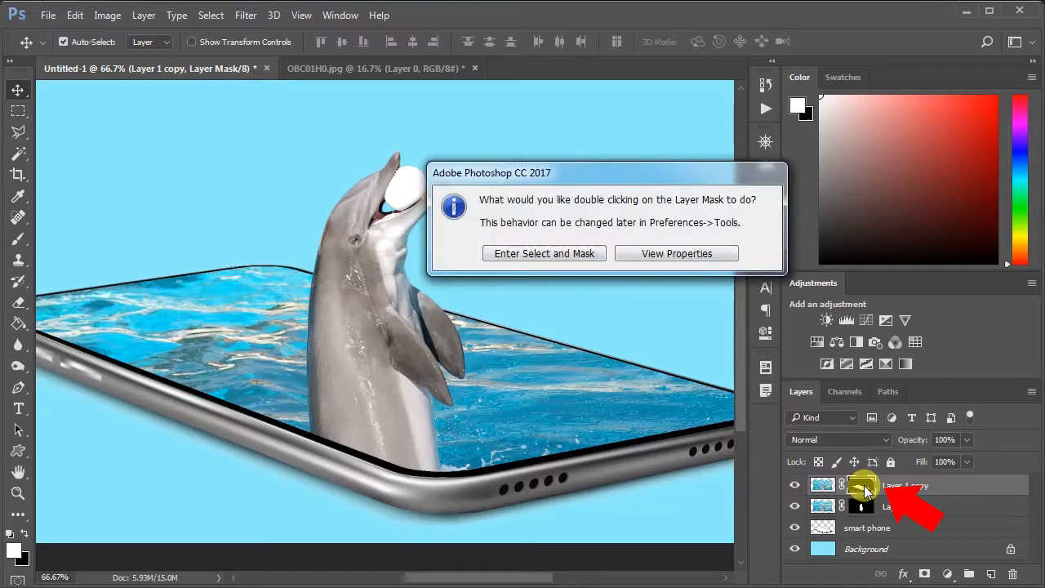
pyautogui.click(551, 255)
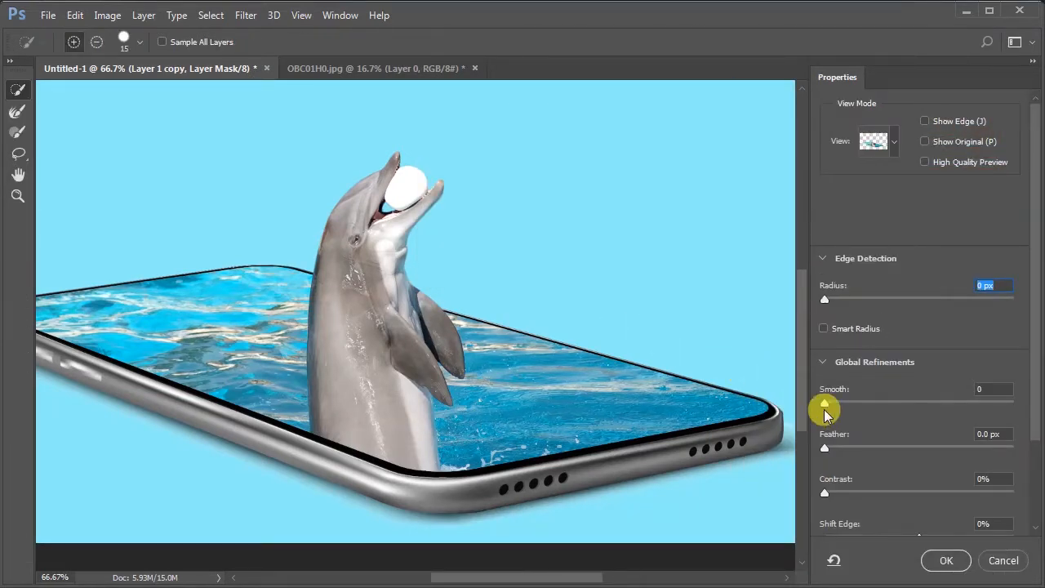
pyautogui.hotkey('ctrl', '+')
pyautogui.hotkey('ctrl', '+')
pyautogui.scroll(-2, 826, 415)
pyautogui.scroll(-1, 777, 406)
pyautogui.moveTo(826, 237); pyautogui.dragTo(850, 237)
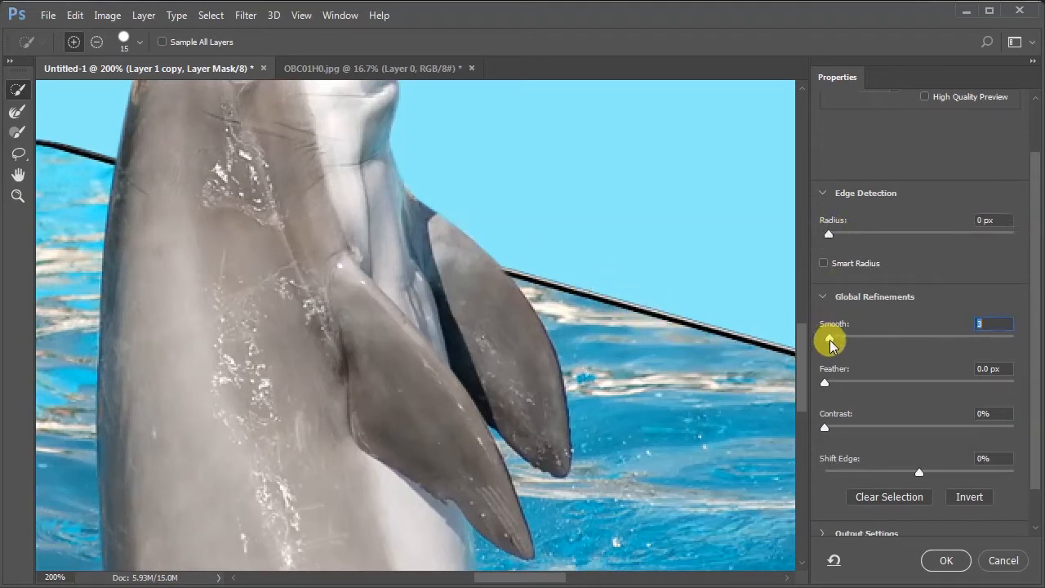
pyautogui.moveTo(829, 339); pyautogui.dragTo(894, 345)
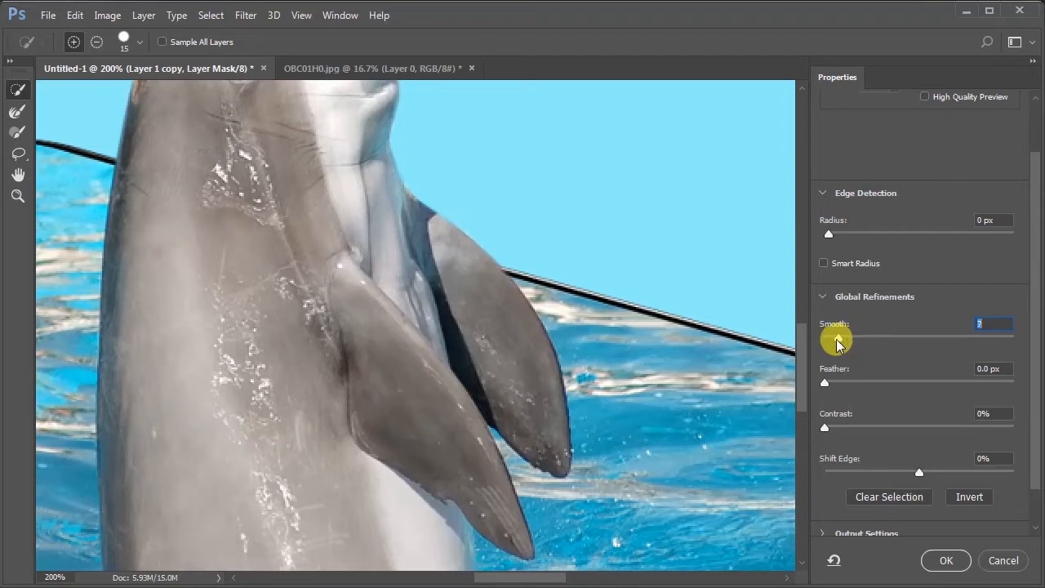
# Step: Set the mask's Feather to 2.8 px and apply the refinement to Layer 1 copy
pyautogui.scroll(-1, 860, 373)
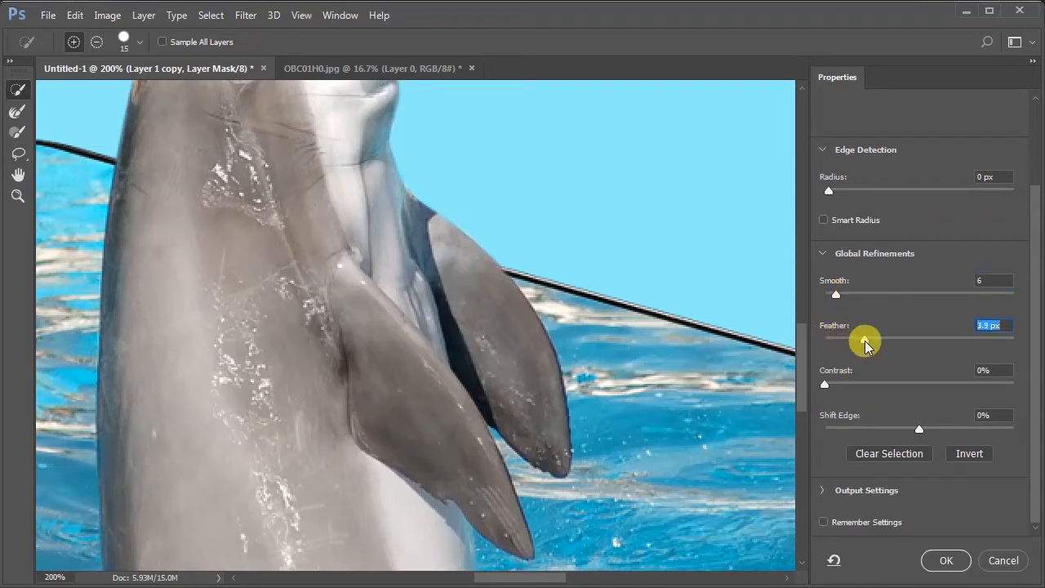
pyautogui.moveTo(864, 343); pyautogui.dragTo(865, 343)
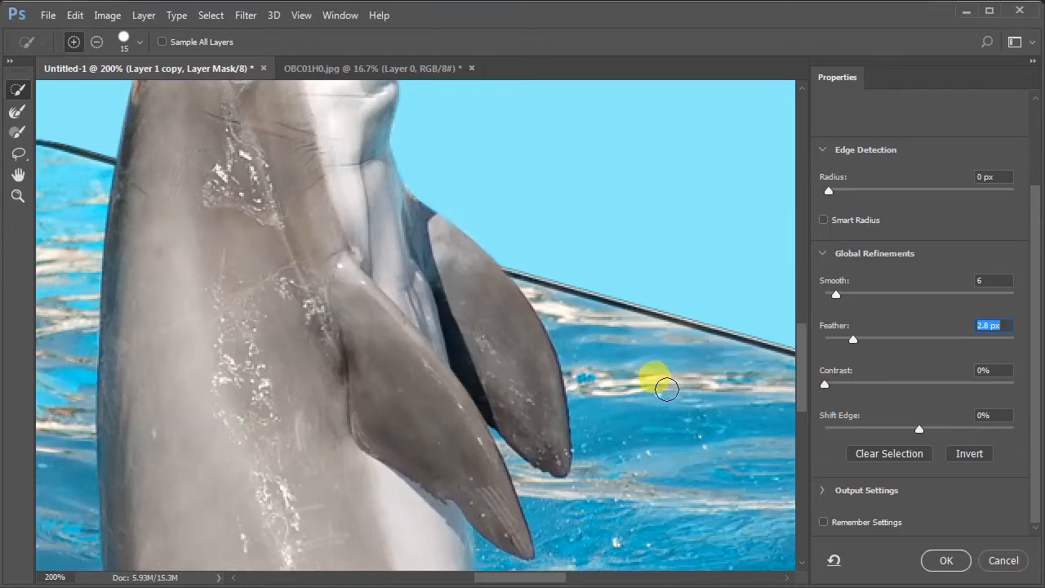
pyautogui.hotkey('ctrl', '-')
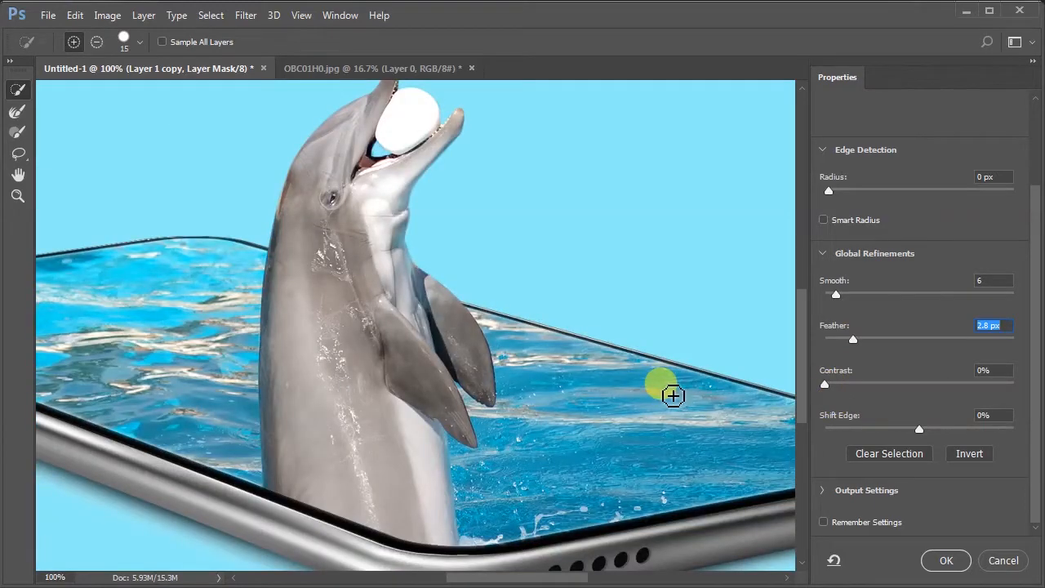
pyautogui.click(945, 563)
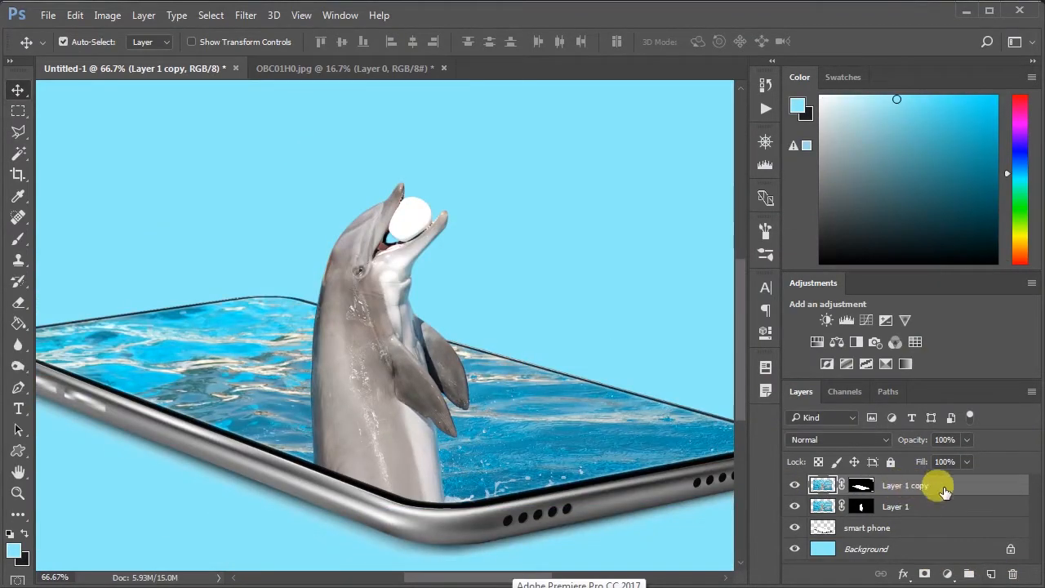
# Step: Add a new layer above Layer 1 copy and fill it with black (000000) using the Paint Bucket
pyautogui.click(990, 574)
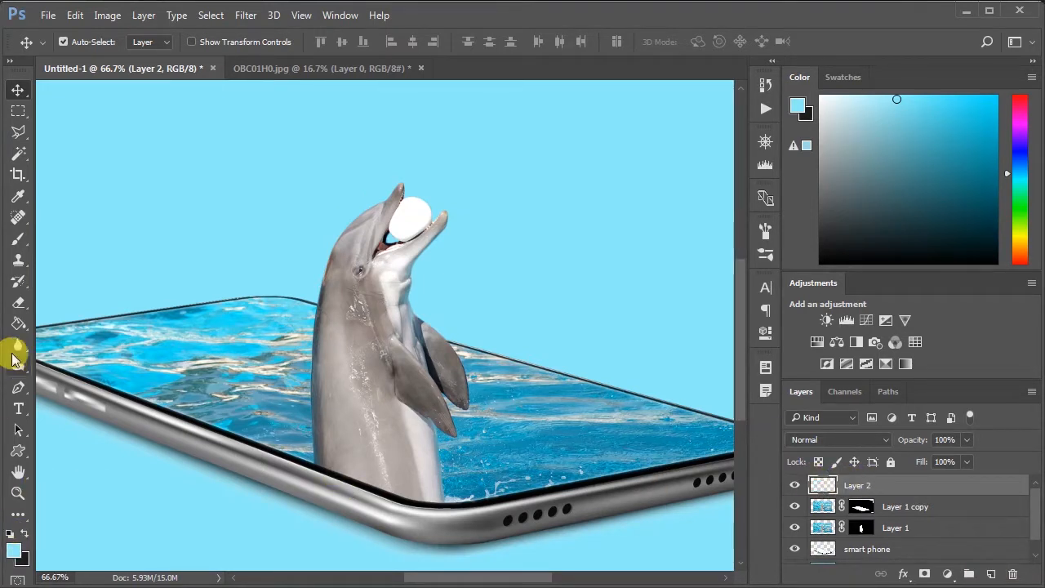
pyautogui.click(18, 325)
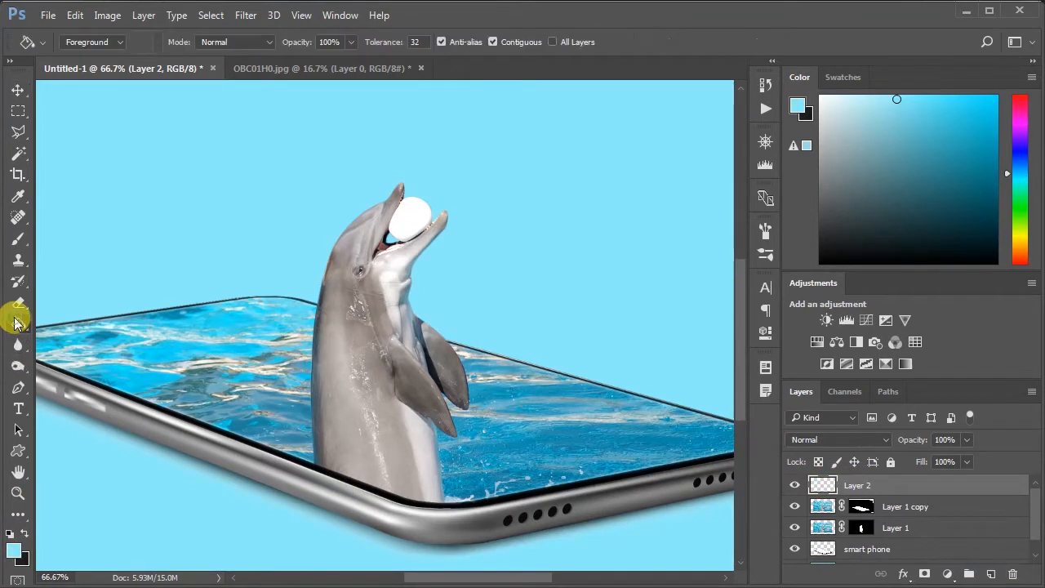
pyautogui.click(23, 531)
pyautogui.click(14, 551)
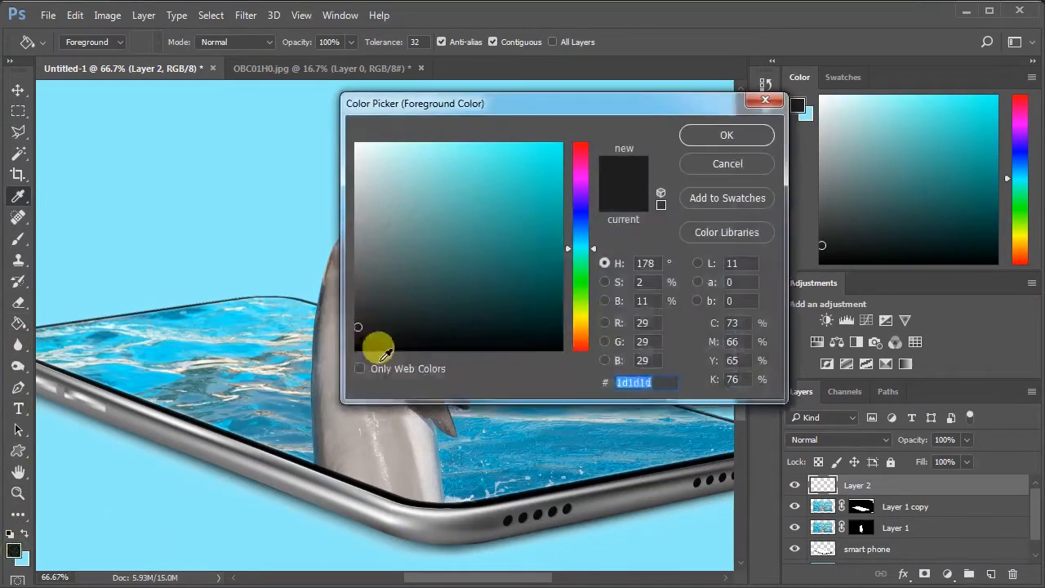
pyautogui.moveTo(394, 322); pyautogui.dragTo(320, 366)
pyautogui.click(757, 133)
pyautogui.click(501, 406)
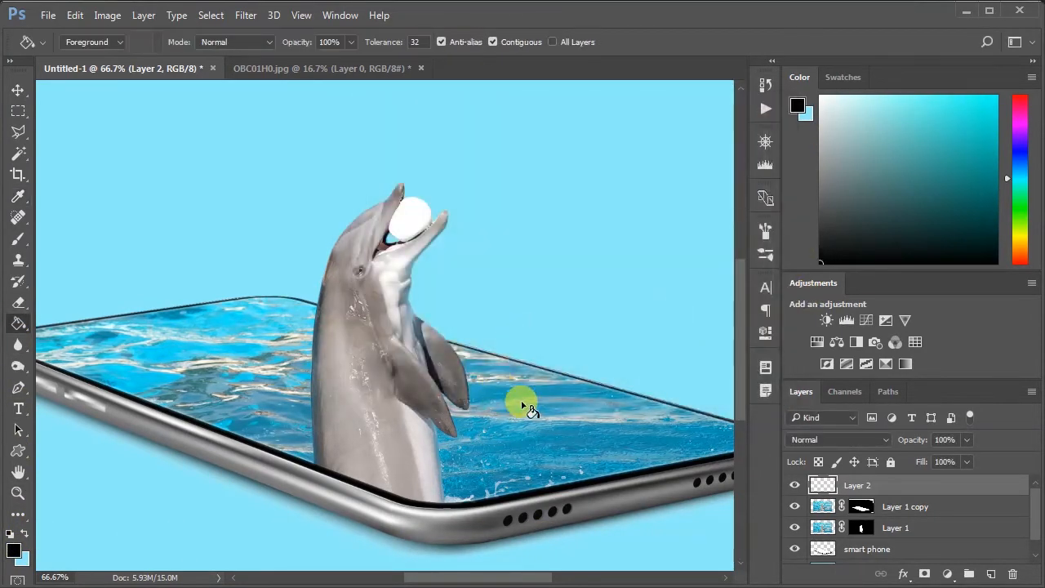
pyautogui.click(542, 278)
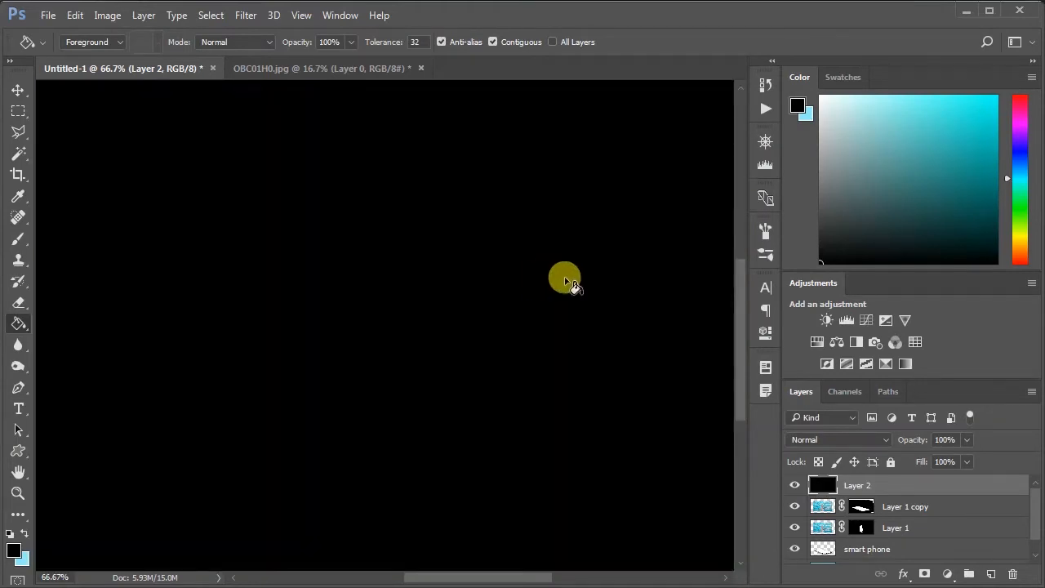
# Step: Render a 105mm Prime lens flare at the centre of the black layer with 77% brightness
pyautogui.hotkey('ctrl', '-')
pyautogui.hotkey('ctrl', '-')
pyautogui.click(150, 14)
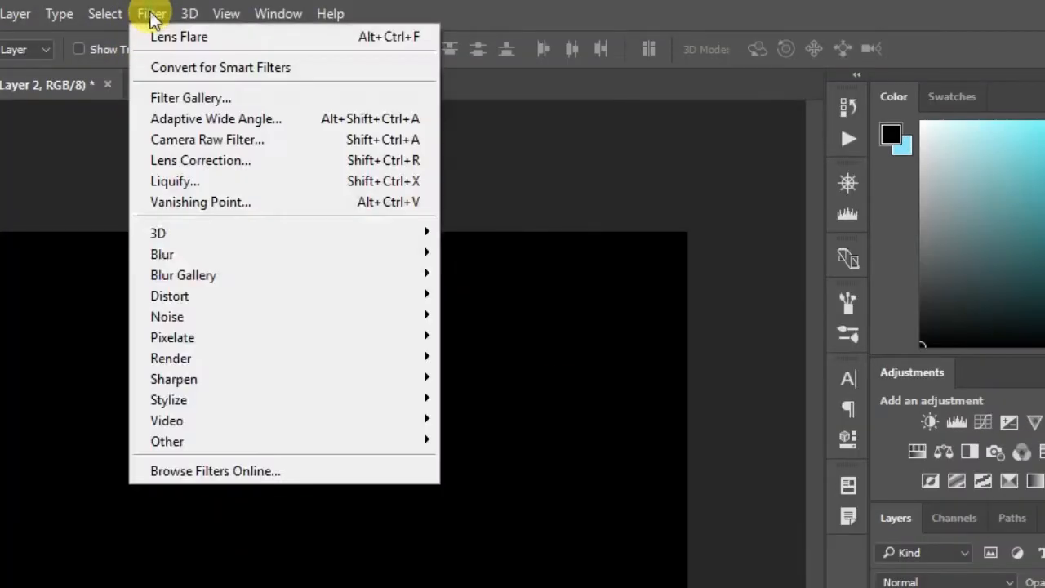
pyautogui.click(263, 413)
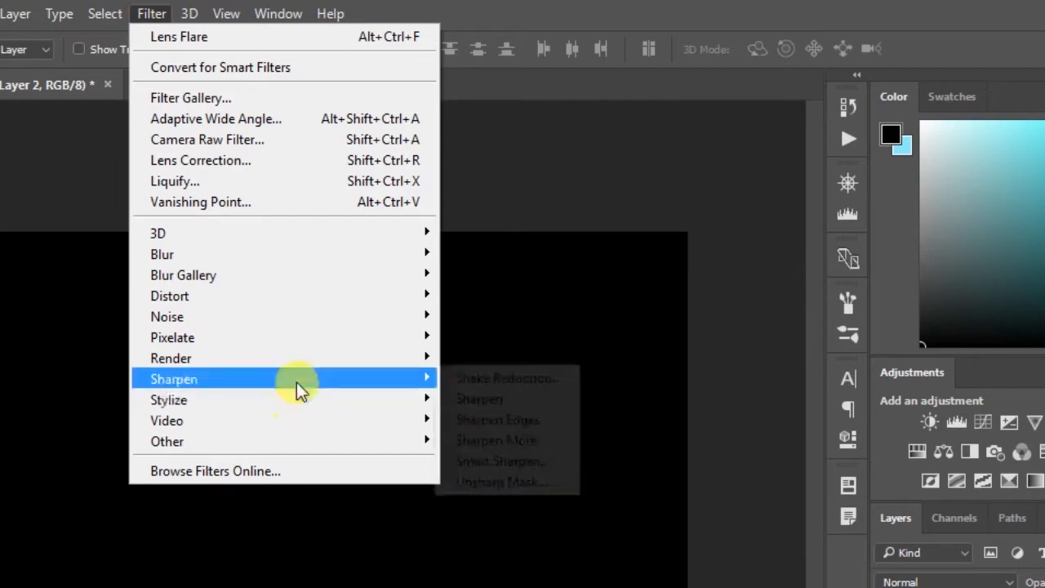
pyautogui.moveTo(299, 365)
pyautogui.click(511, 490)
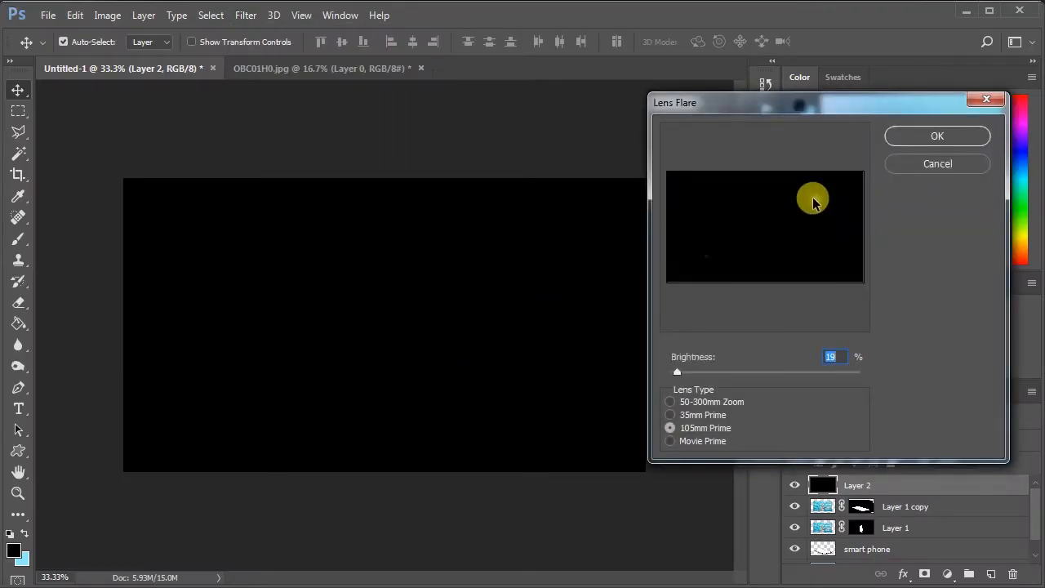
pyautogui.click(807, 208)
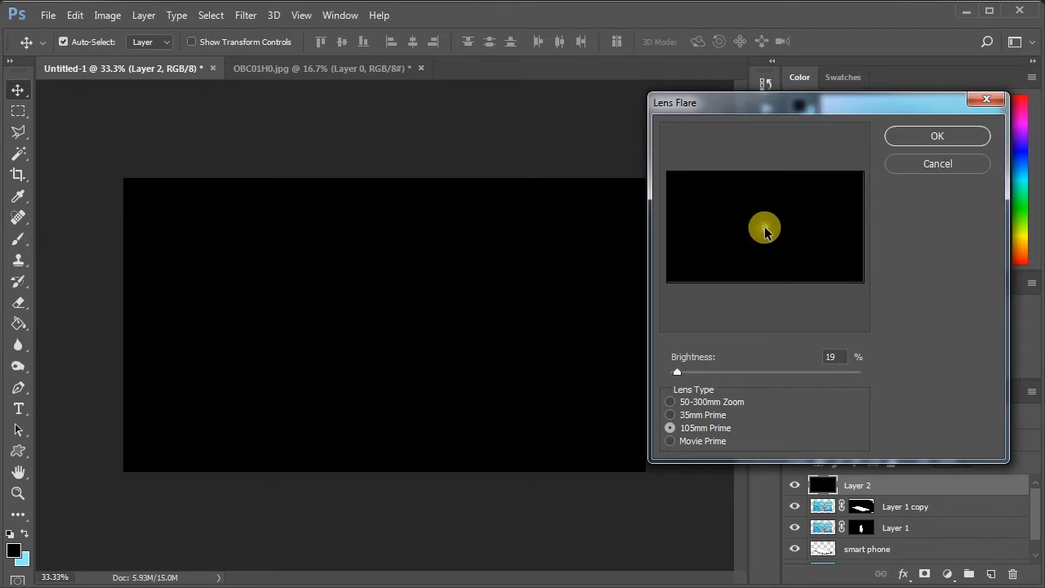
pyautogui.moveTo(677, 372); pyautogui.dragTo(707, 374)
pyautogui.click(762, 230)
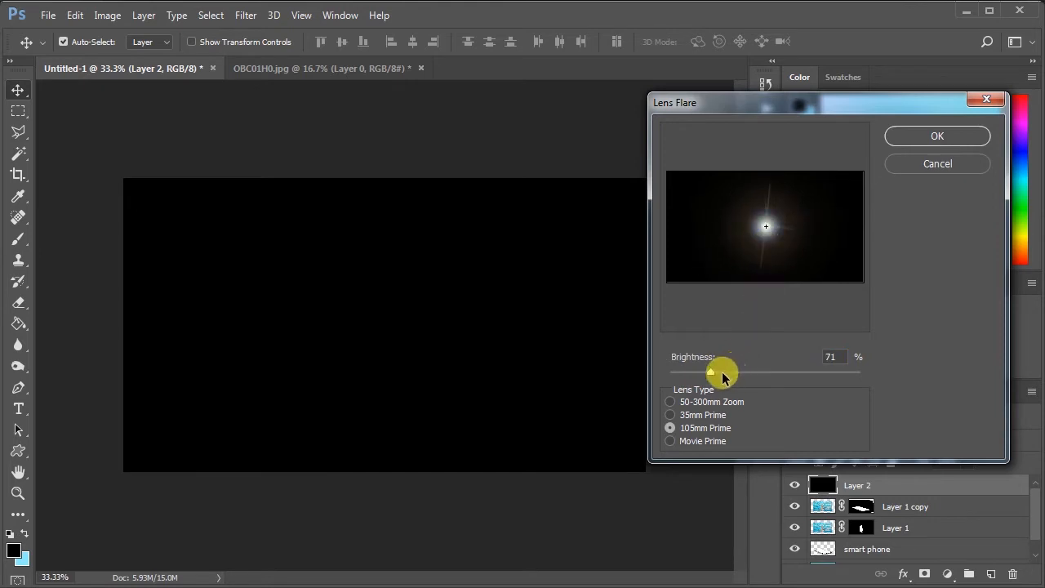
pyautogui.moveTo(718, 376); pyautogui.dragTo(709, 375)
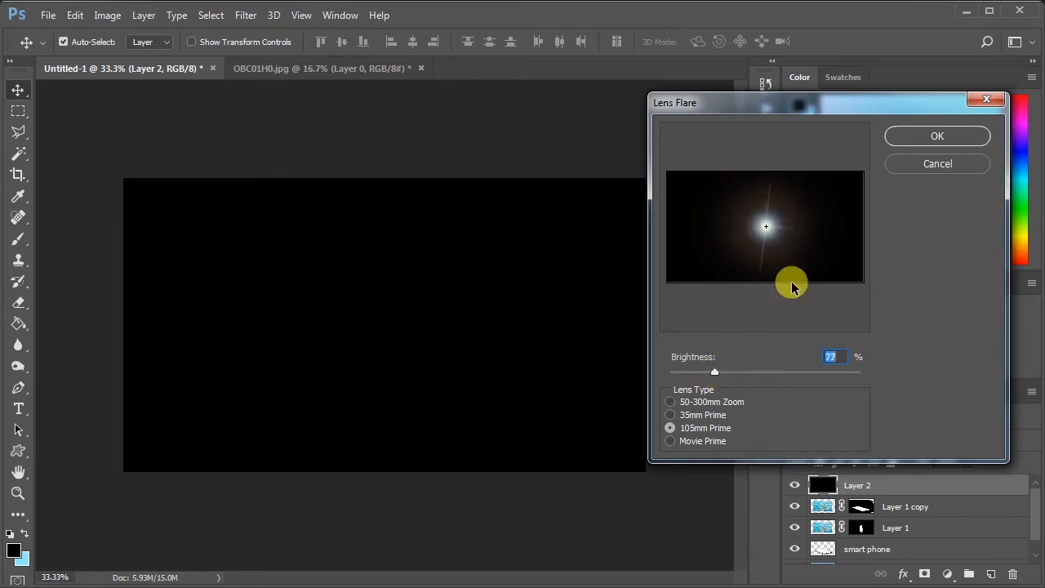
pyautogui.click(931, 137)
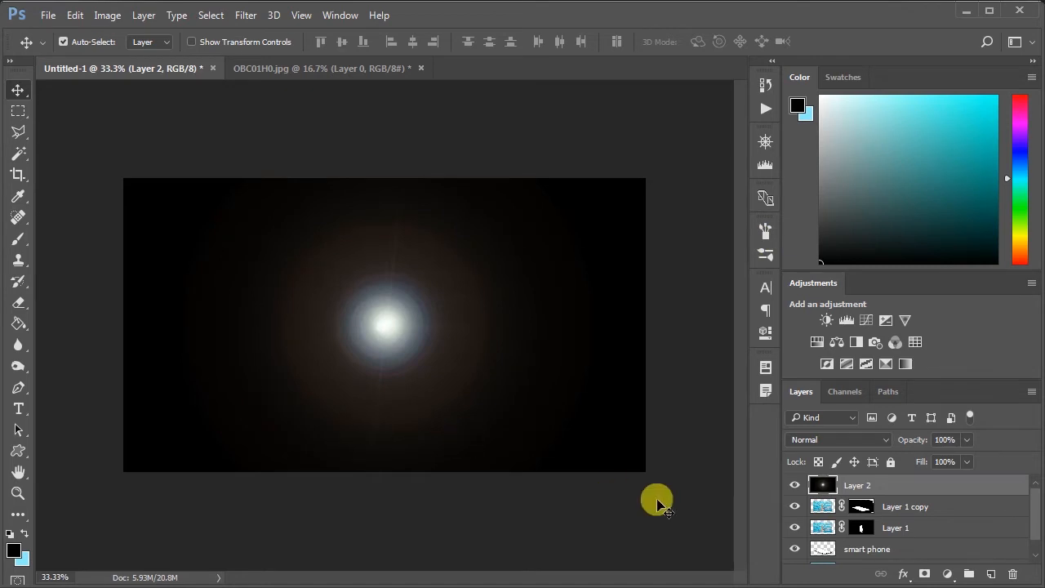
# Step: Set Layer 2's blend mode to Screen and move the flare into the sky up and right of the dolphin
pyautogui.click(829, 441)
pyautogui.click(810, 228)
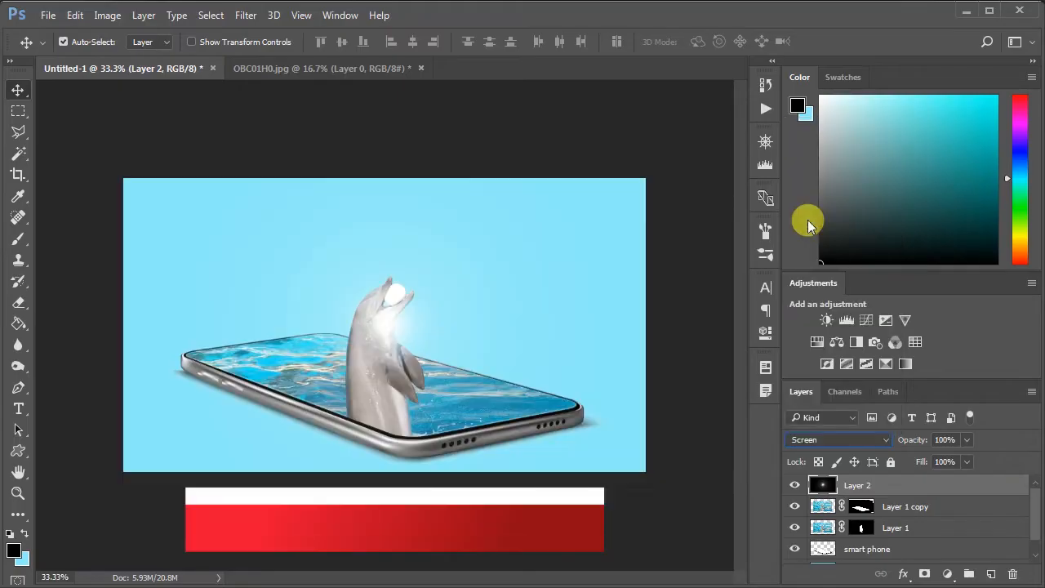
pyautogui.moveTo(437, 331); pyautogui.dragTo(502, 253)
# Step: Choose a golden yellow foreground color and fill the Background layer with it
pyautogui.scroll(-1, 829, 485)
pyautogui.click(858, 553)
pyautogui.click(13, 552)
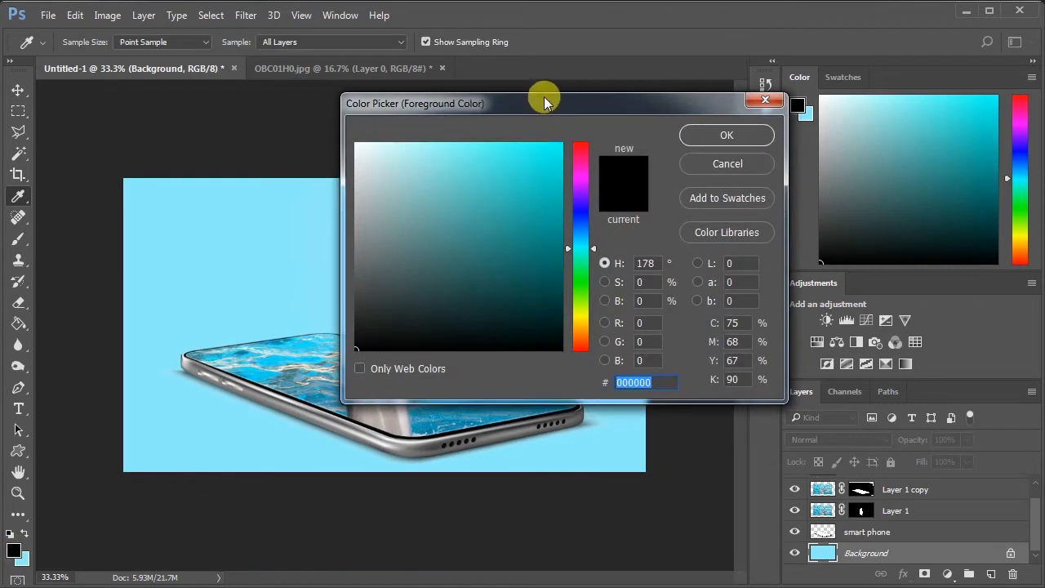
pyautogui.moveTo(545, 102); pyautogui.dragTo(798, 92)
pyautogui.moveTo(823, 228); pyautogui.dragTo(823, 310)
pyautogui.moveTo(637, 318)
pyautogui.mouseDown()
pyautogui.moveTo(724, 250)
pyautogui.moveTo(712, 194)
pyautogui.moveTo(748, 180)
pyautogui.mouseUp()
pyautogui.click(821, 313)
pyautogui.click(759, 158)
pyautogui.click(980, 124)
pyautogui.press('g')
pyautogui.click(605, 244)
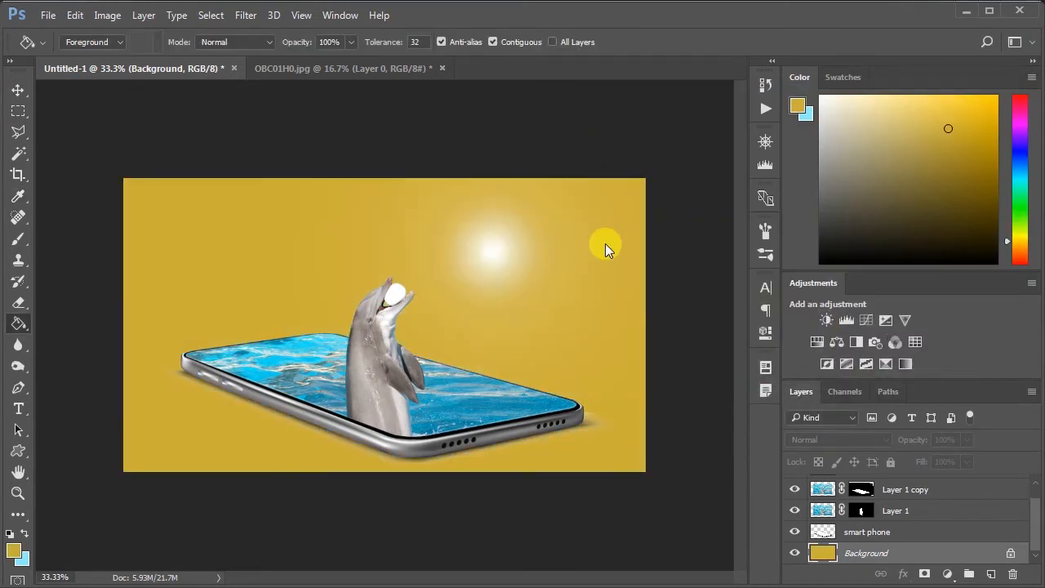
# Step: Select the flare layer, add a Hue/Saturation adjustment above it, and enable Colorize
pyautogui.click(18, 89)
pyautogui.moveTo(492, 245); pyautogui.dragTo(492, 249)
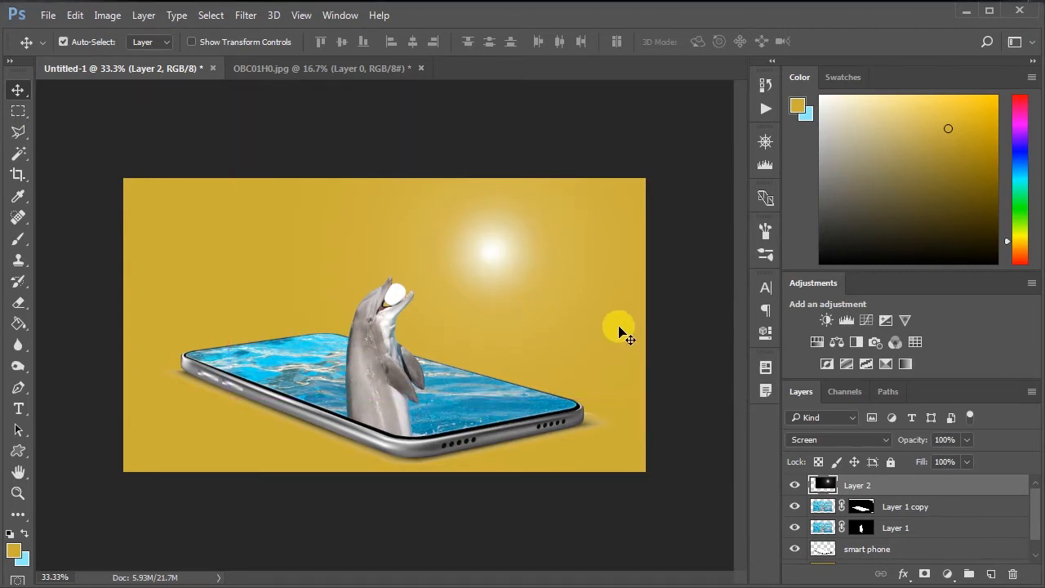
pyautogui.click(815, 342)
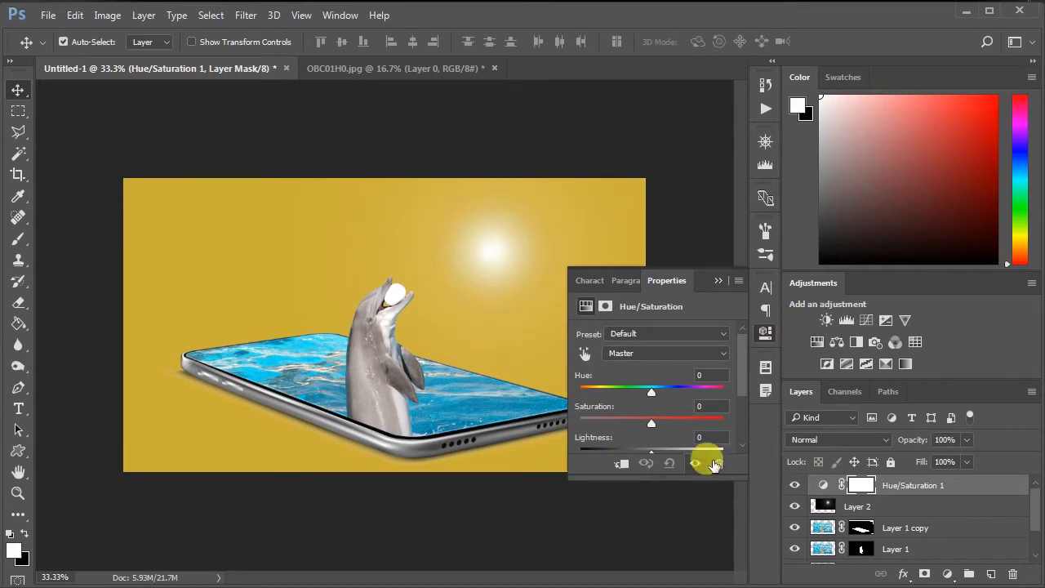
pyautogui.moveTo(741, 363); pyautogui.dragTo(741, 427)
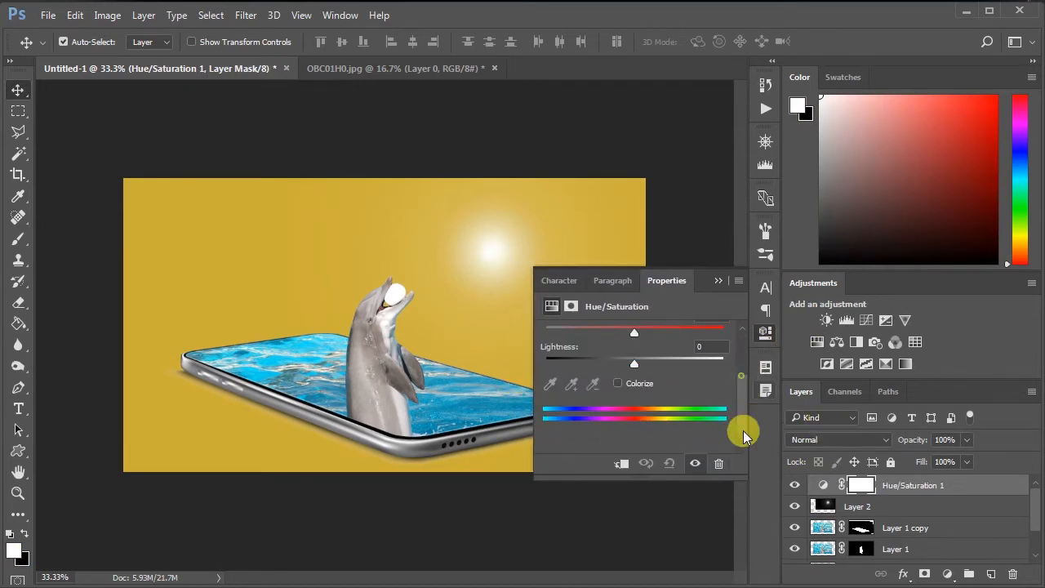
pyautogui.click(618, 383)
# Step: Shift the adjustment to a golden yellow hue with Saturation 51, and clip it to Layer 2
pyautogui.moveTo(743, 392); pyautogui.dragTo(727, 348)
pyautogui.moveTo(567, 375); pyautogui.dragTo(639, 407)
pyautogui.moveTo(584, 373); pyautogui.dragTo(569, 373)
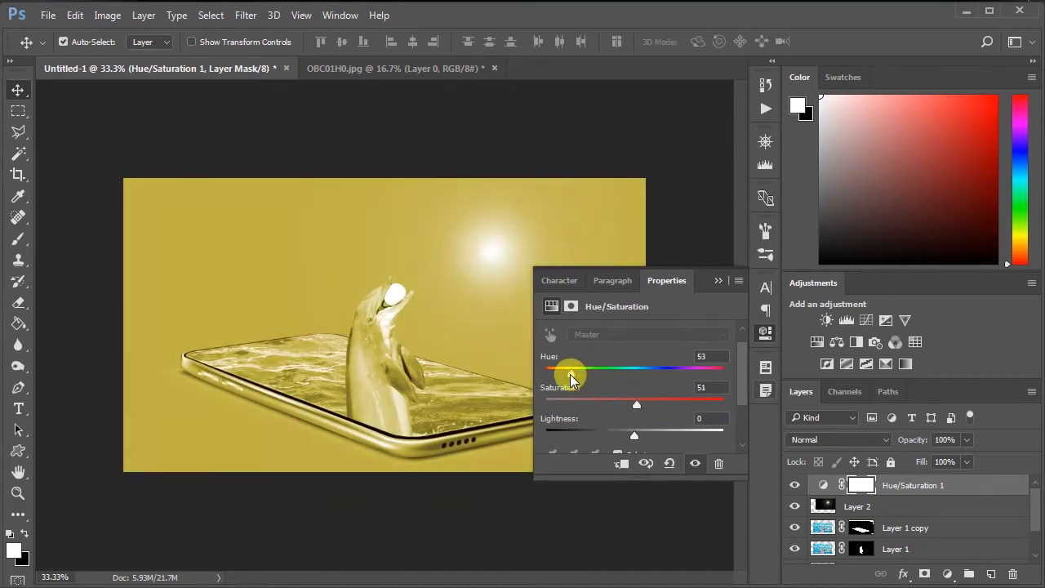
pyautogui.click(717, 282)
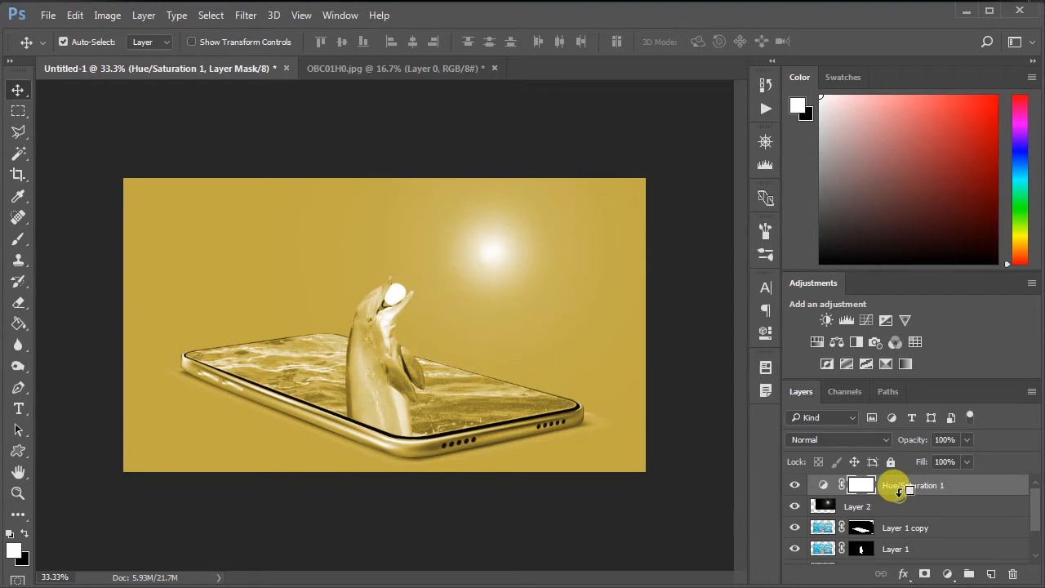
pyautogui.keyDown('alt'); pyautogui.click(900, 490); pyautogui.keyUp('alt')
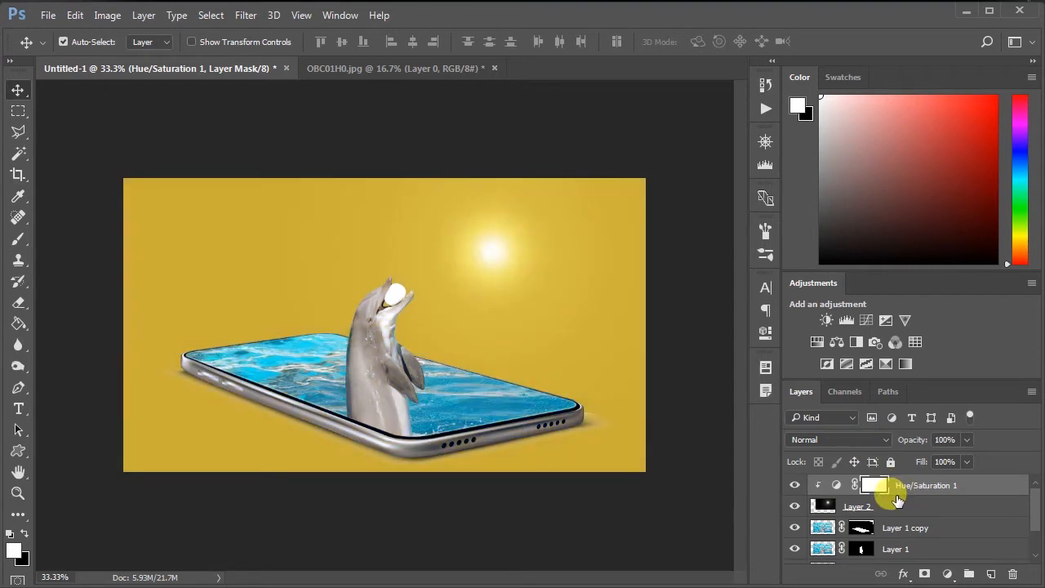
# Step: Select flare Layer 2 and apply a Gaussian Blur with a radius of 7.8 pixels
pyautogui.click(437, 286)
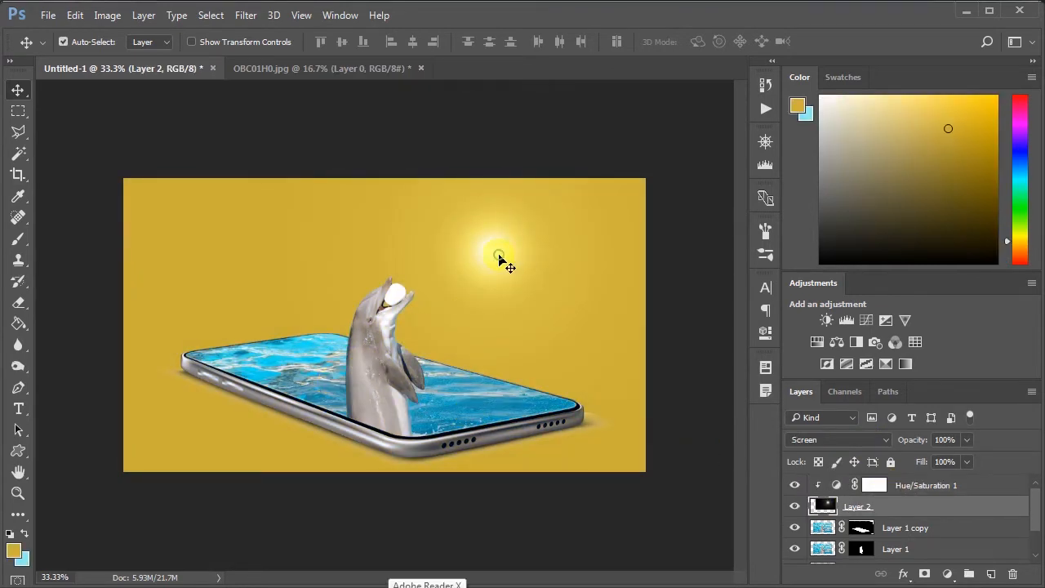
pyautogui.click(900, 487)
pyautogui.click(901, 505)
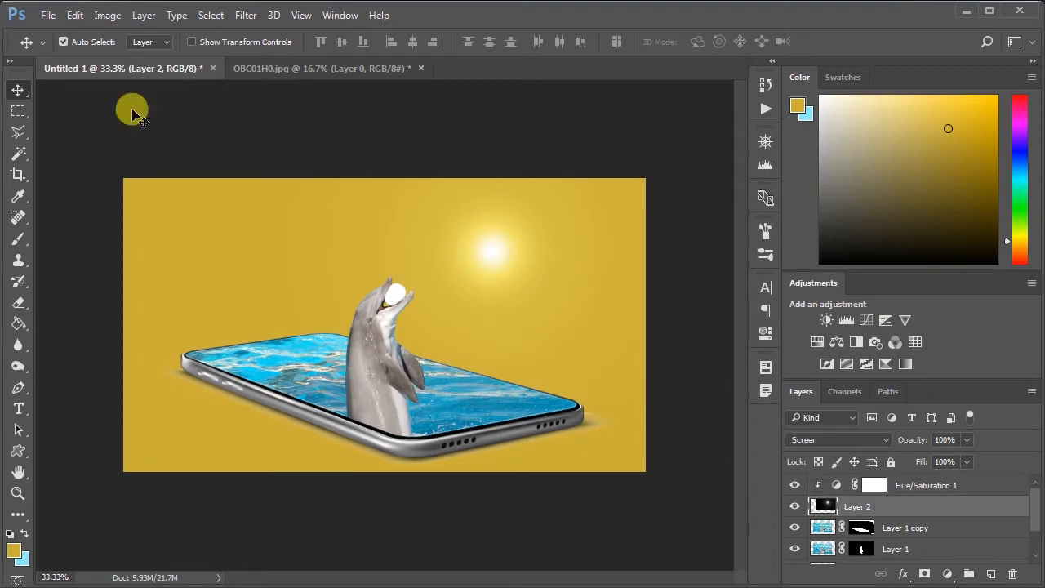
pyautogui.click(245, 16)
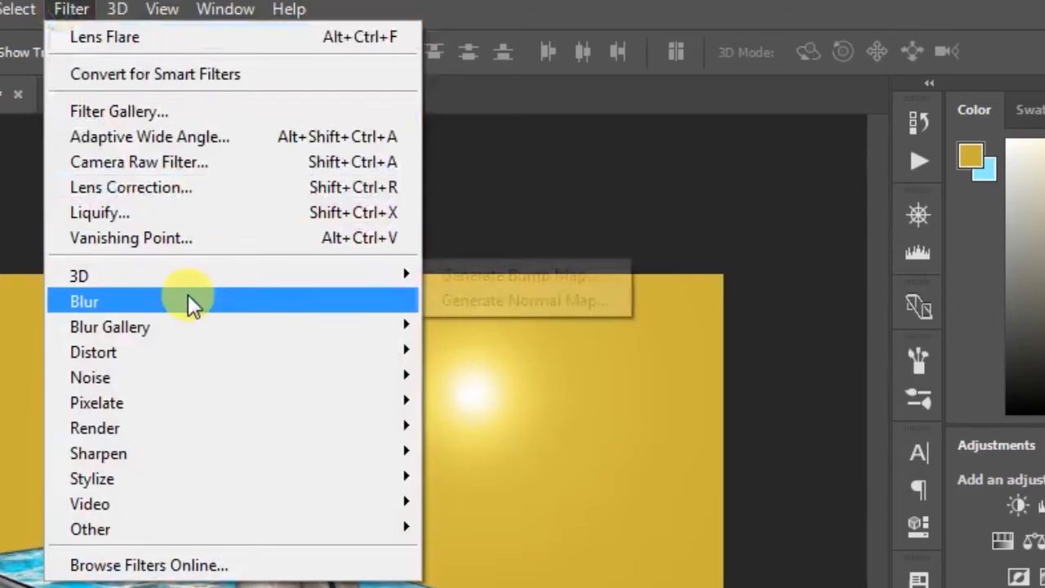
pyautogui.moveTo(329, 216)
pyautogui.moveTo(343, 302)
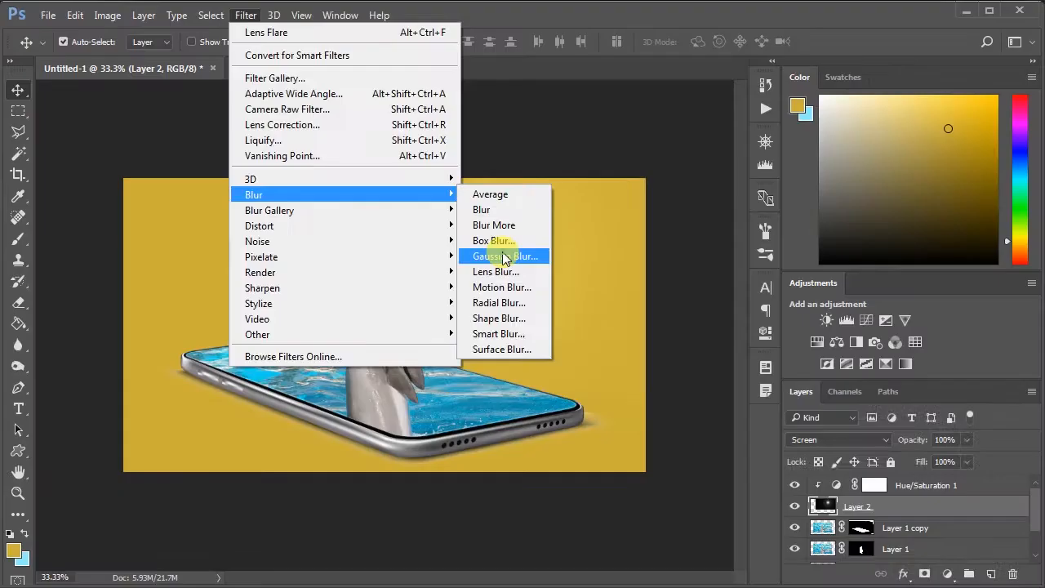
pyautogui.click(494, 400)
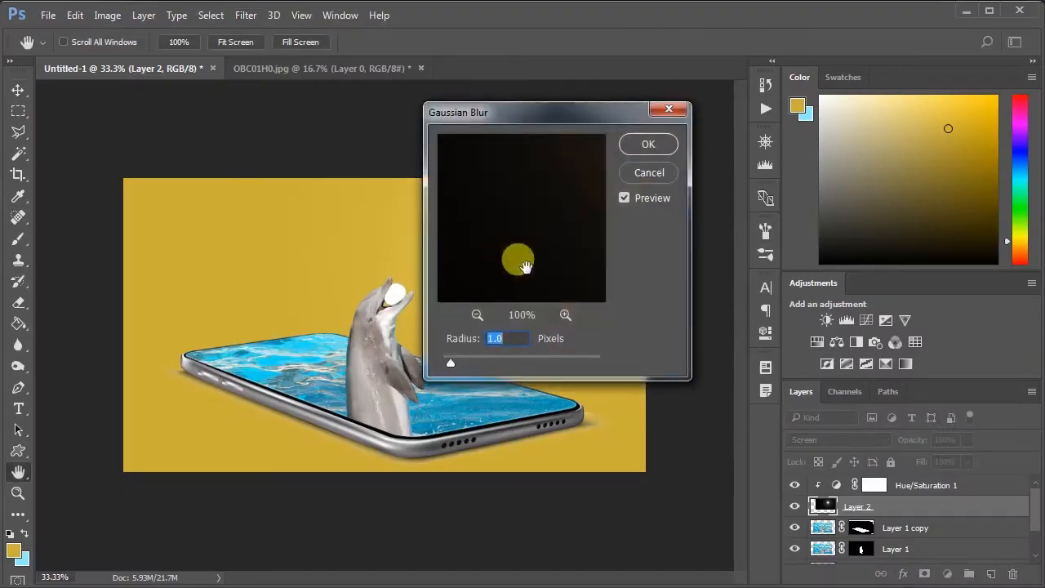
pyautogui.moveTo(555, 112); pyautogui.dragTo(807, 122)
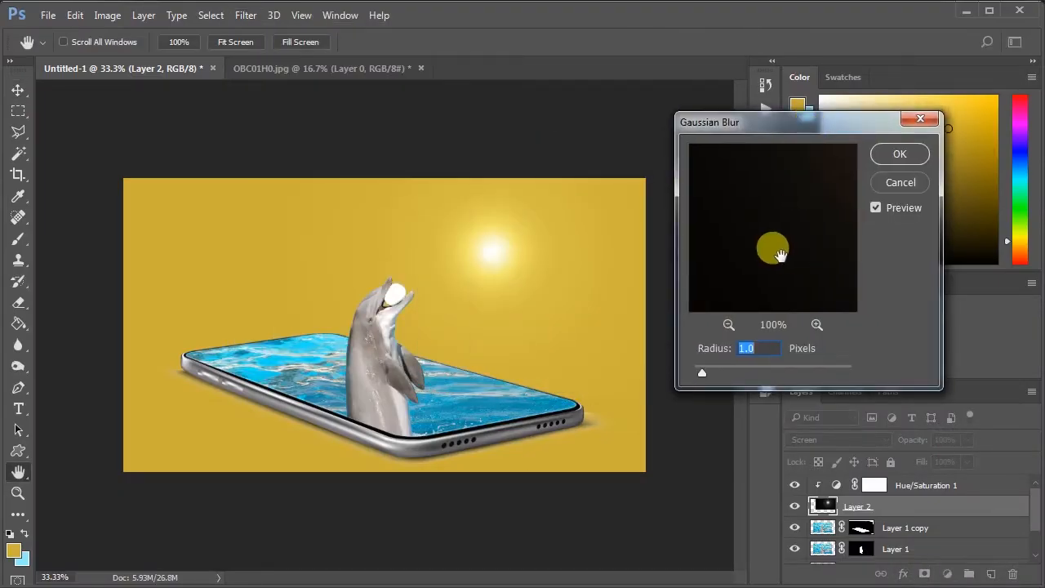
pyautogui.moveTo(813, 202); pyautogui.dragTo(727, 260)
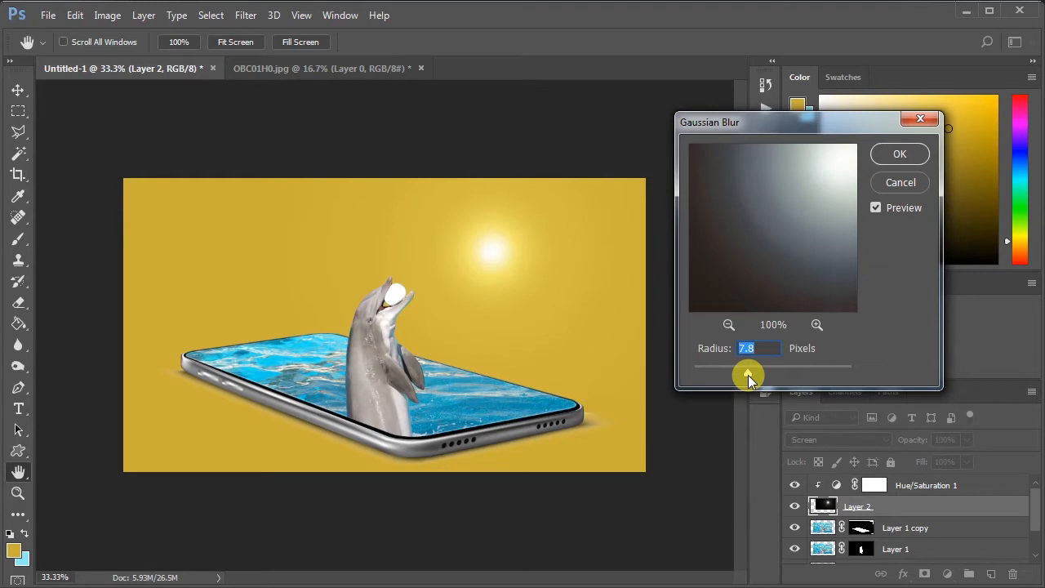
pyautogui.click(898, 154)
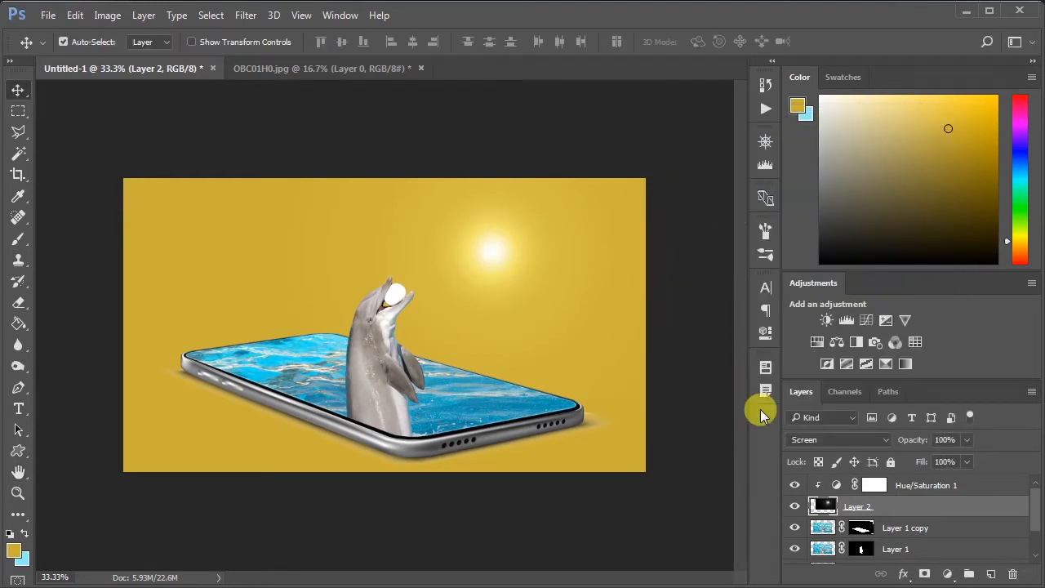
# Step: Hide Layer 1 copy, load Layer 1's dolphin mask as a selection, and copy the dolphin's pixels to a new layer
pyautogui.click(447, 303)
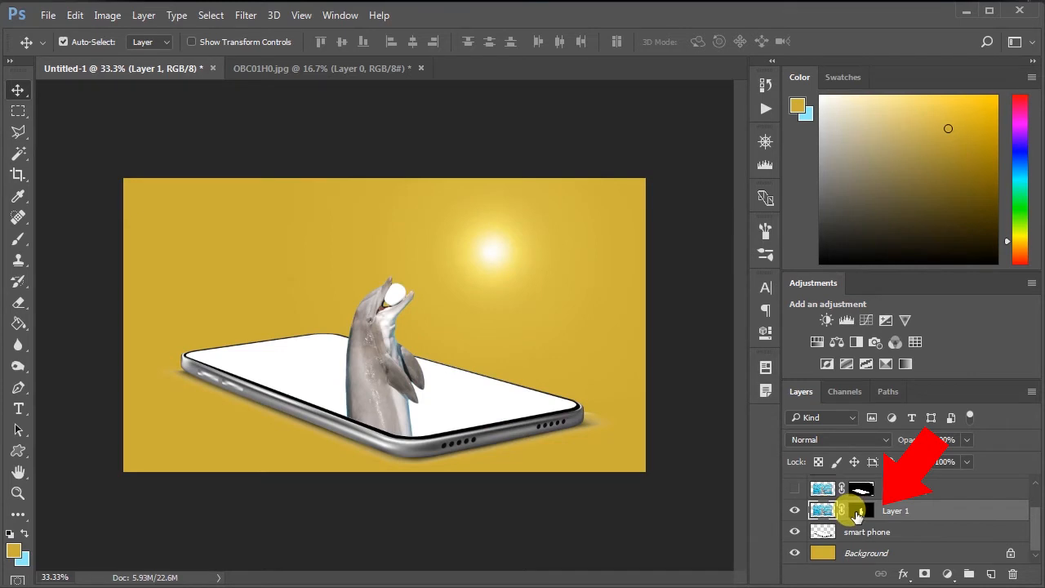
pyautogui.click(856, 515)
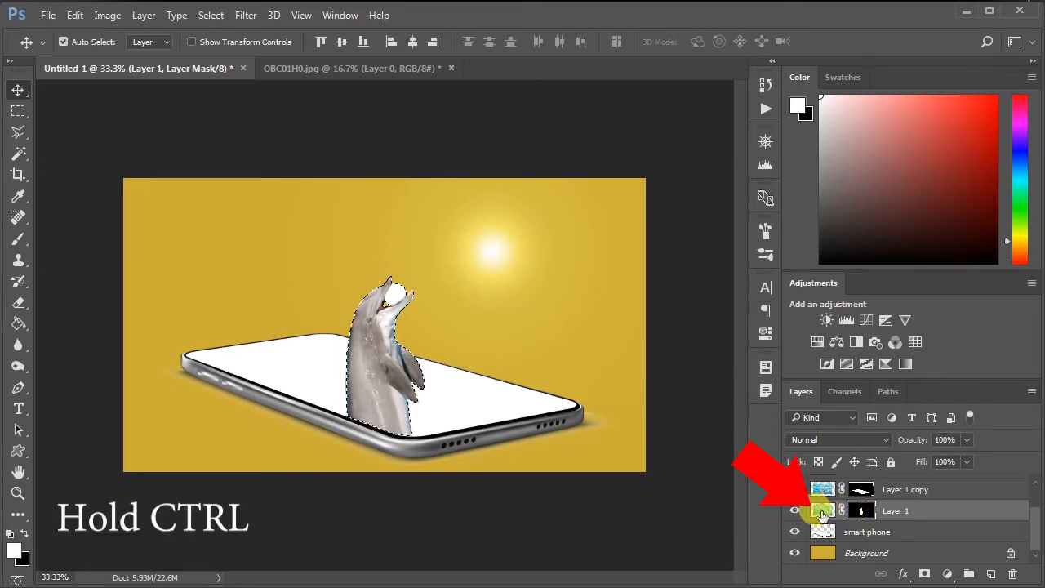
pyautogui.click(822, 512)
pyautogui.hotkey('ctrl', 'j')
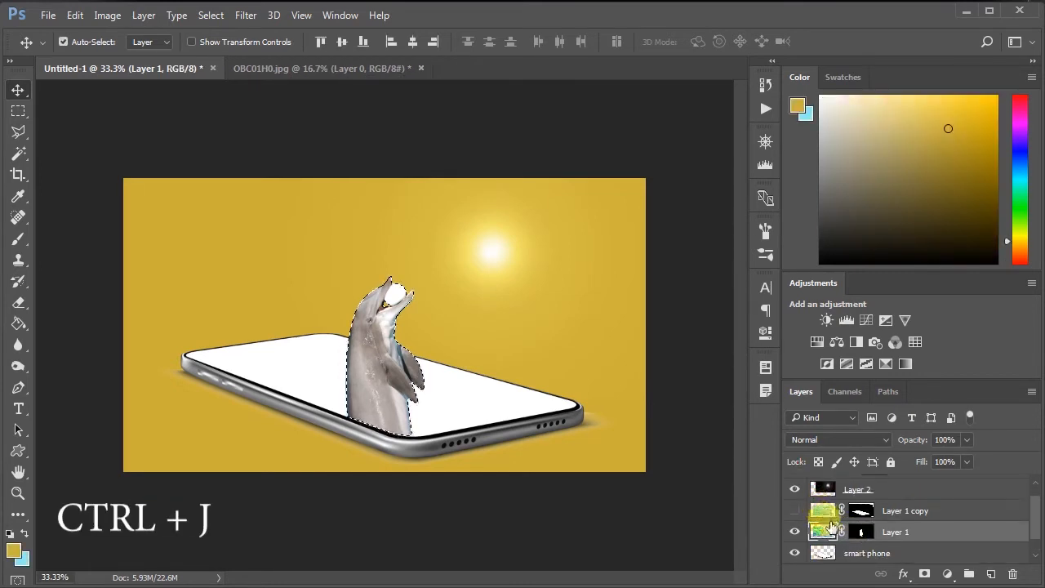
pyautogui.hotkey('ctrl', 'j')
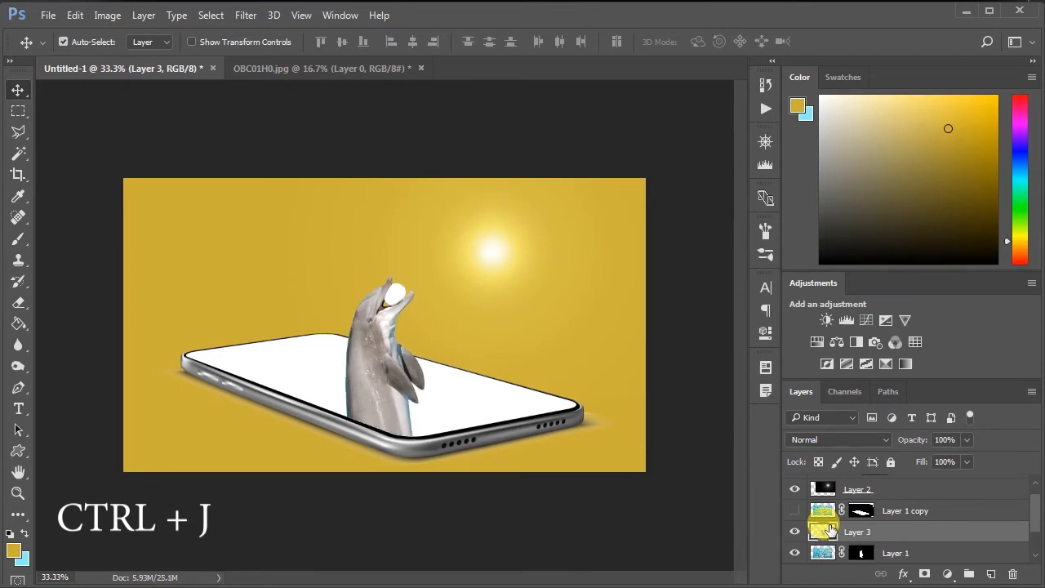
# Step: Select Layer 3's dolphin pixels, fill them with black (000000), and deselect
pyautogui.scroll(-1, 808, 544)
pyautogui.scroll(1, 808, 544)
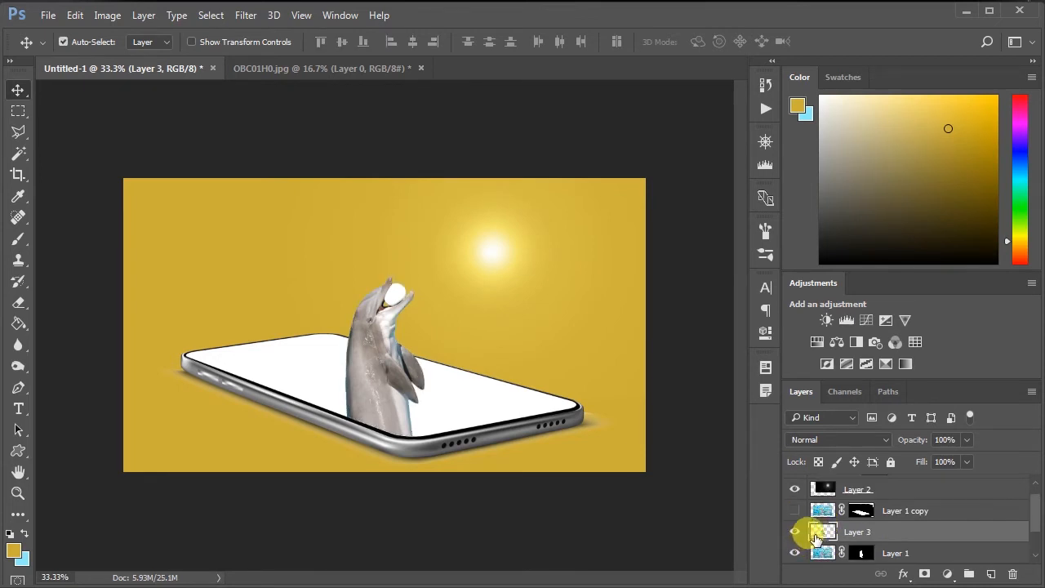
pyautogui.rightClick(821, 533)
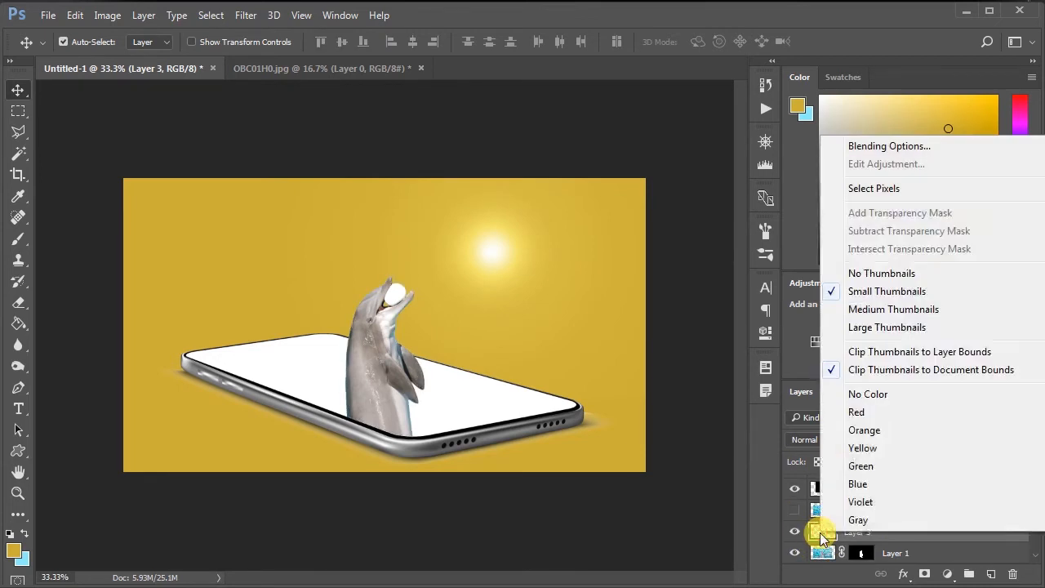
pyautogui.click(868, 187)
pyautogui.click(18, 238)
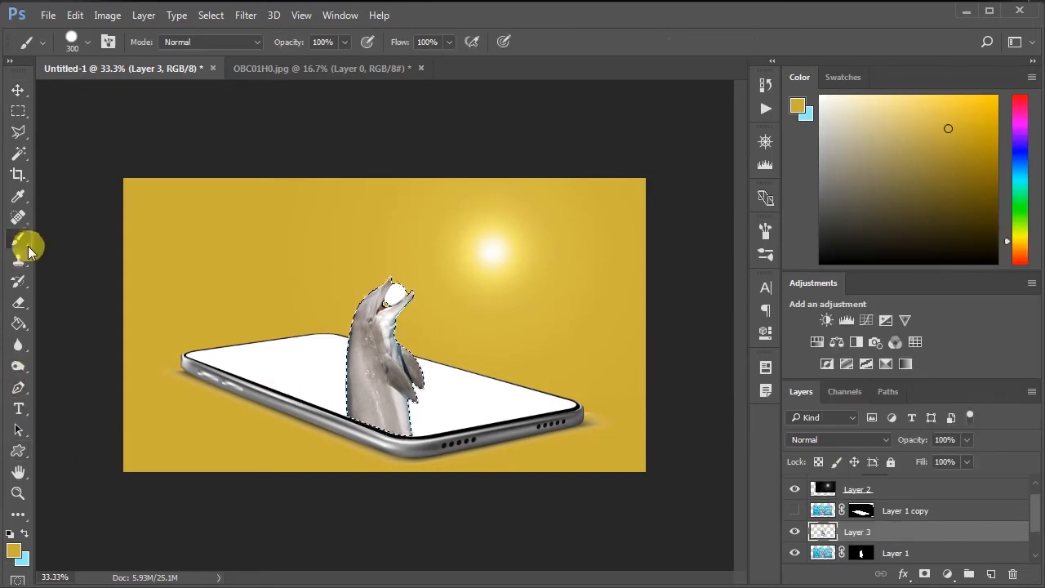
pyautogui.click(13, 549)
pyautogui.click(614, 322)
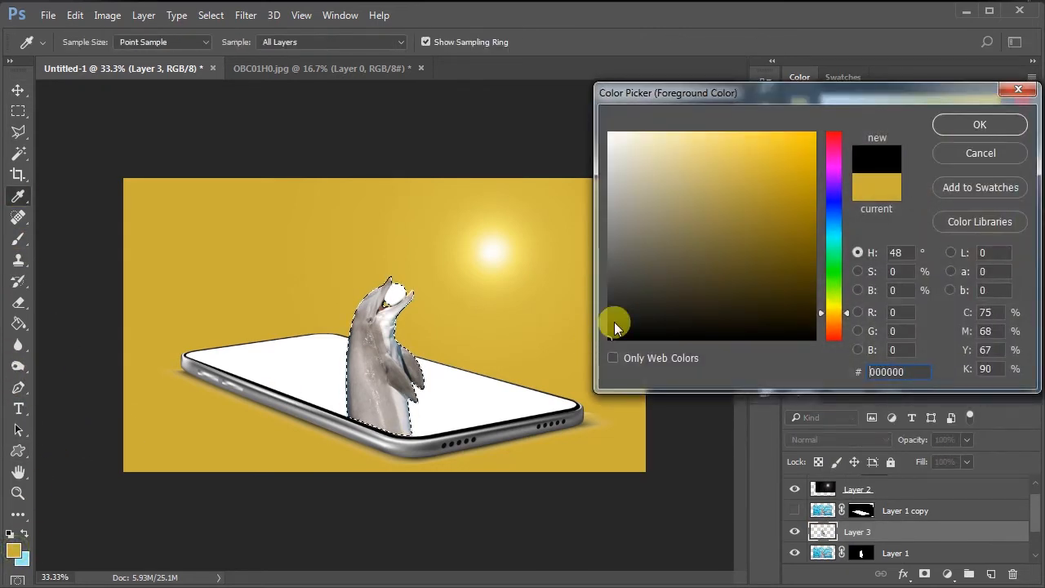
pyautogui.press('Return')
pyautogui.hotkey('alt', 'BackSpace')
pyautogui.hotkey('ctrl', 'd')
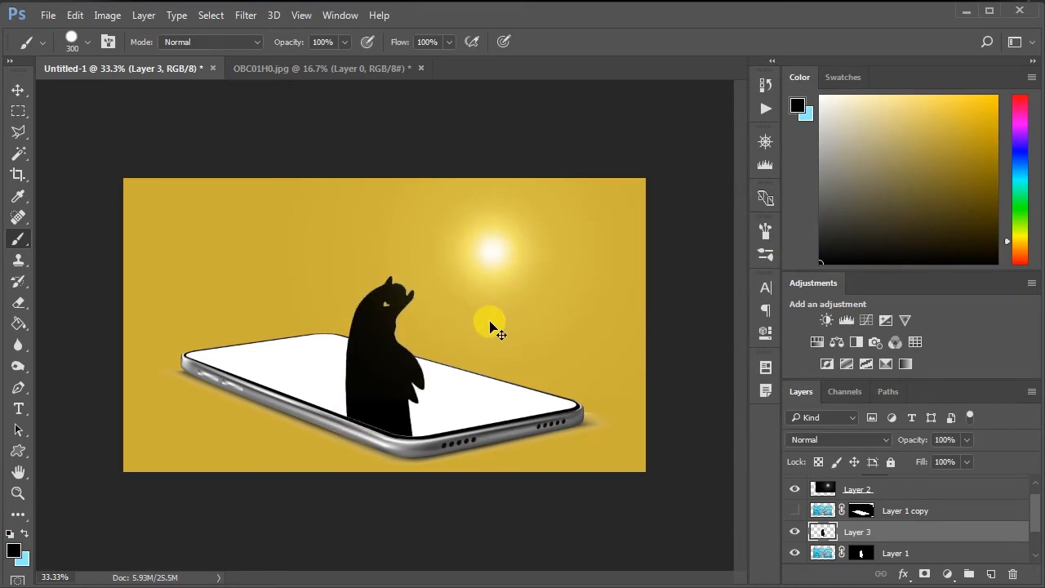
# Step: Free-transform the black silhouette so it flips below the dolphin's base, at about -76.59% height
pyautogui.hotkey('ctrl', 't')
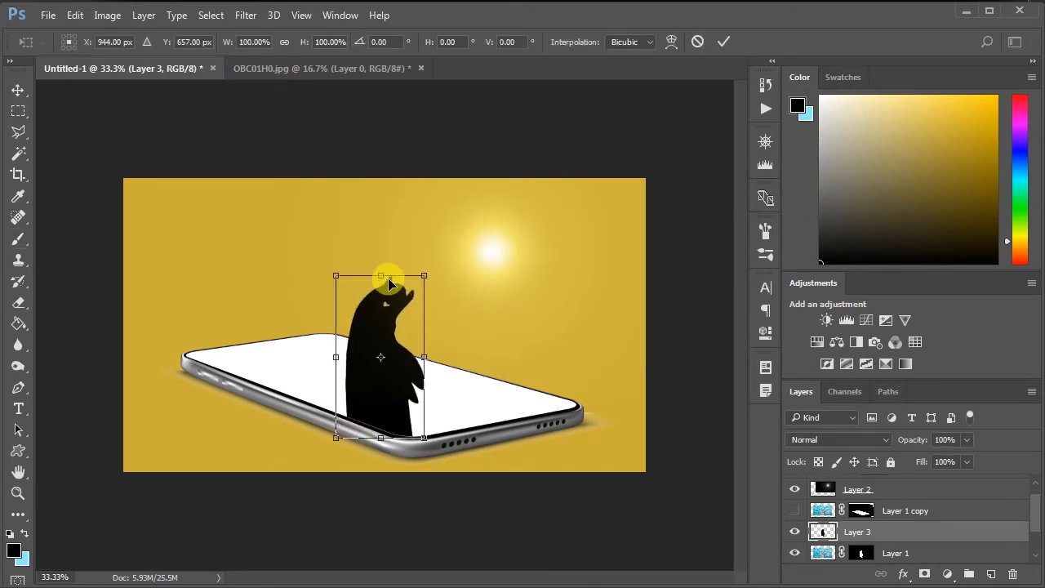
pyautogui.moveTo(382, 270); pyautogui.dragTo(414, 561)
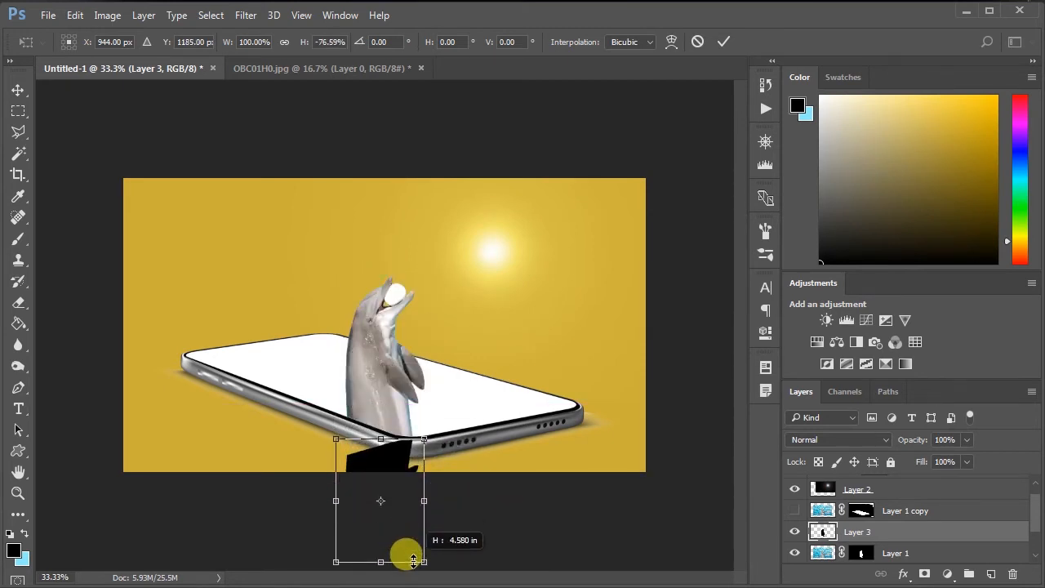
pyautogui.moveTo(413, 561); pyautogui.dragTo(413, 561)
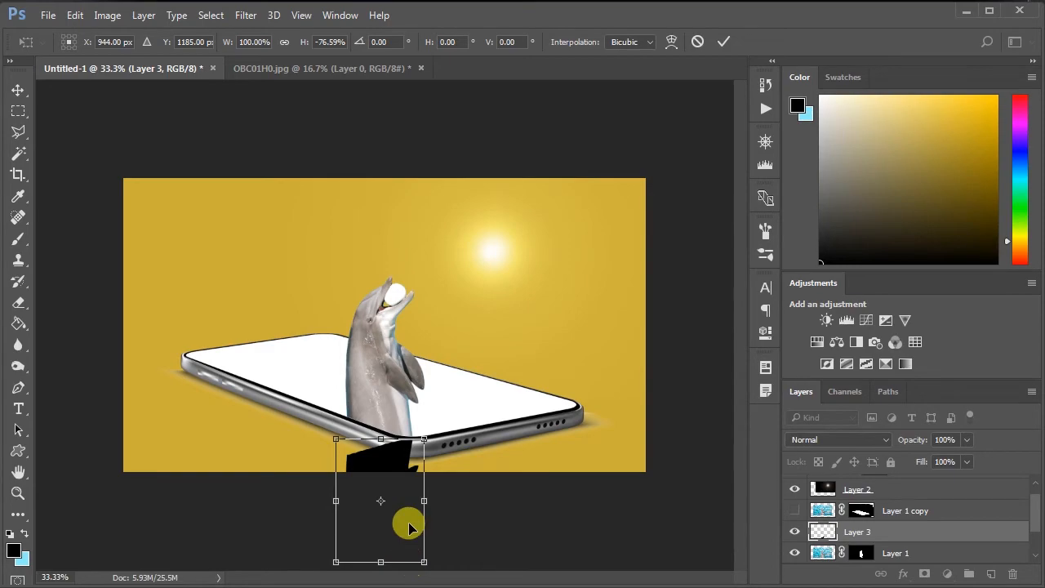
# Step: Skew the flipped silhouette so its upper edge follows the phone's front edge at the dolphin's base, and apply the transform
pyautogui.click(77, 16)
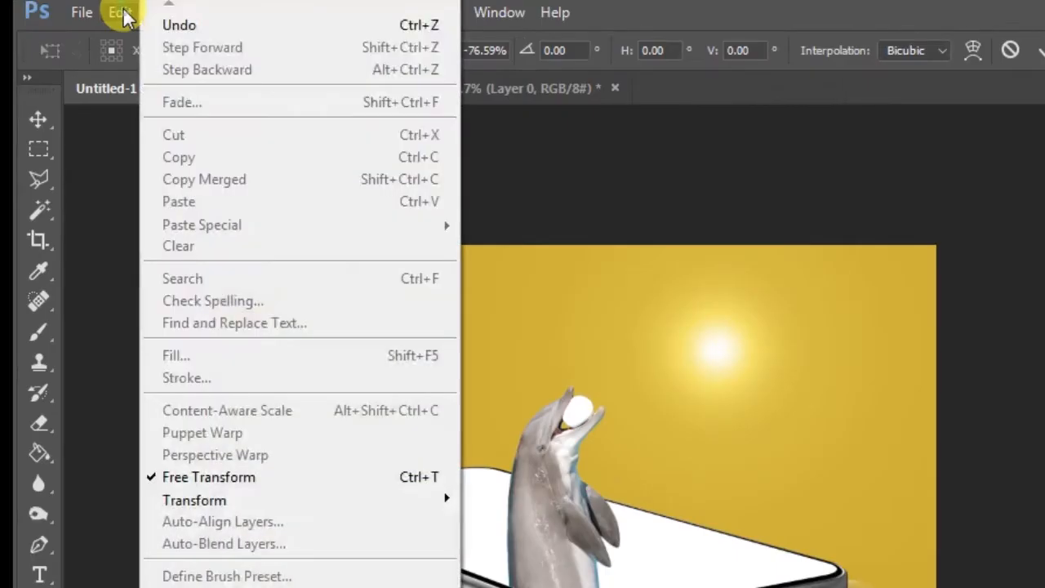
pyautogui.moveTo(397, 506)
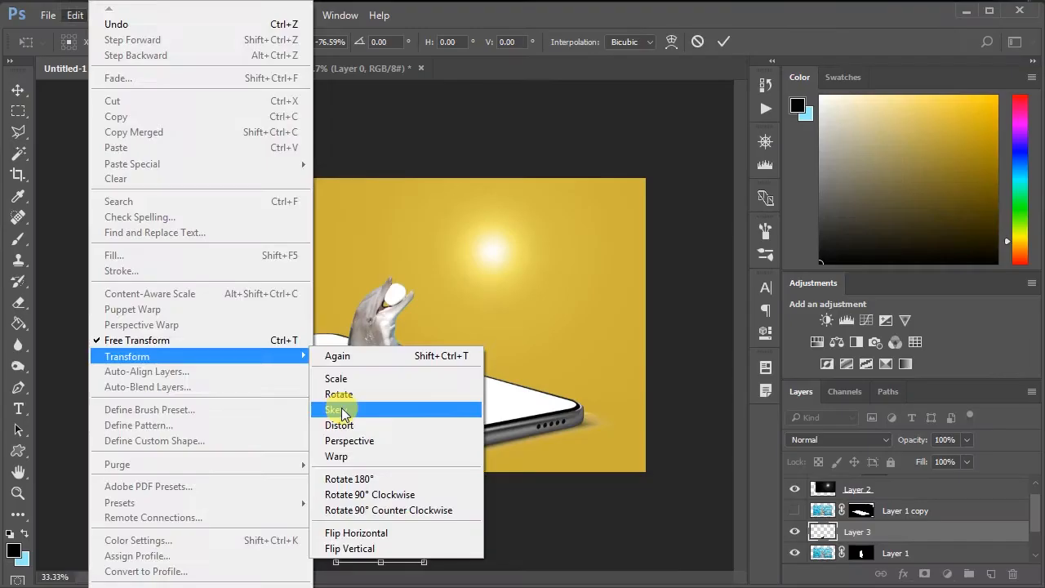
pyautogui.click(343, 414)
pyautogui.moveTo(334, 438); pyautogui.dragTo(326, 392)
pyautogui.moveTo(424, 440); pyautogui.dragTo(420, 441)
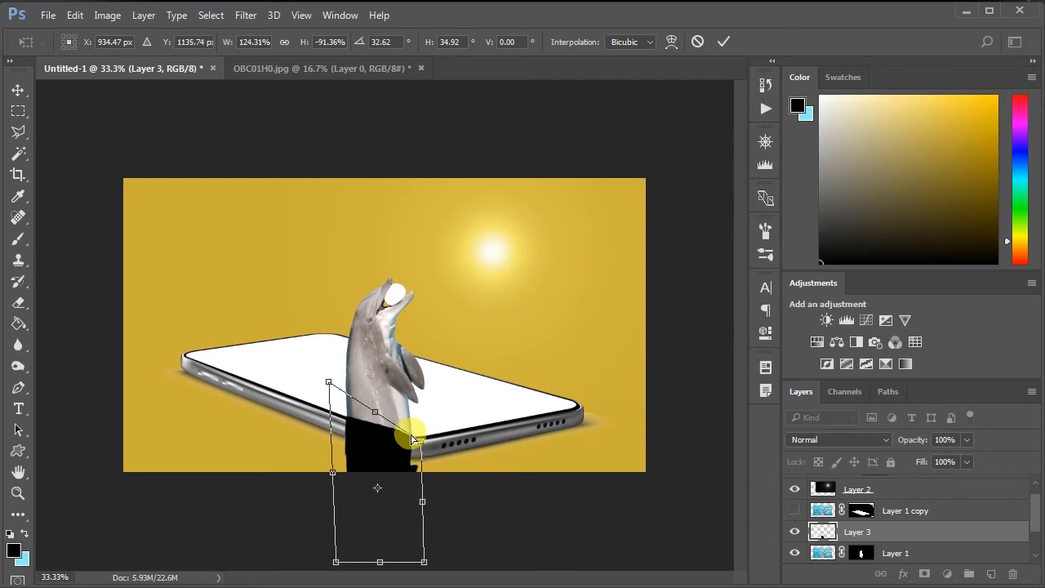
pyautogui.click(722, 45)
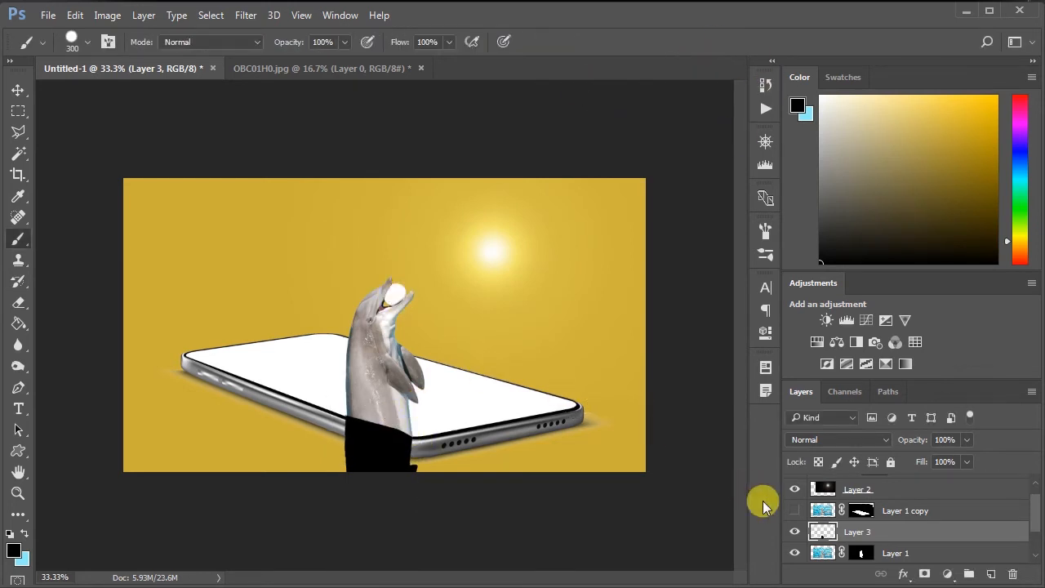
# Step: Show Layer 1 copy again and lower the opacity of shadow Layer 3 to 44%
pyautogui.click(793, 511)
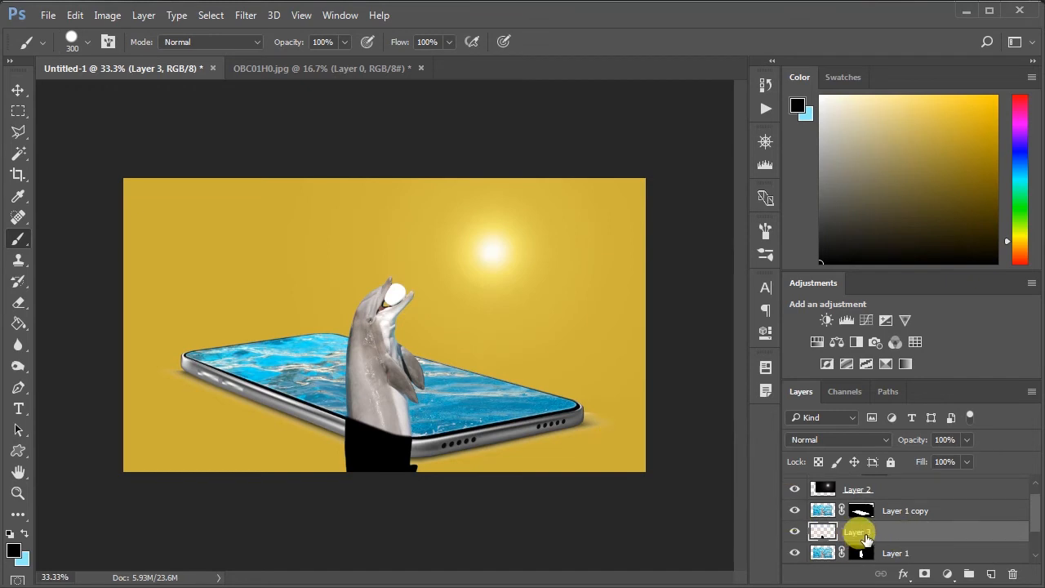
pyautogui.moveTo(913, 441); pyautogui.dragTo(871, 446)
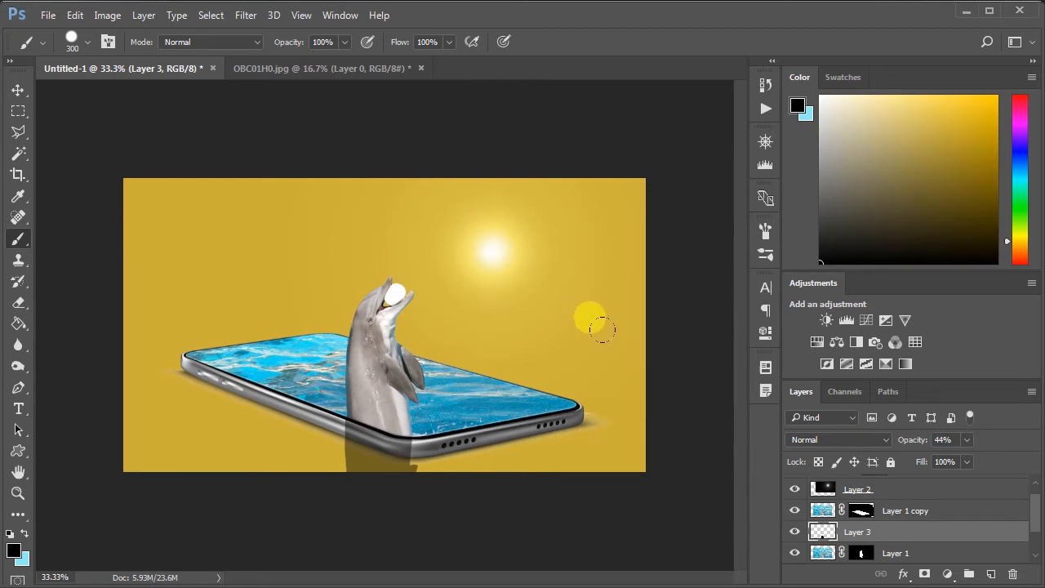
# Step: Fade the lower end of the shadow below the phone with a soft round Eraser at size 200
pyautogui.click(18, 308)
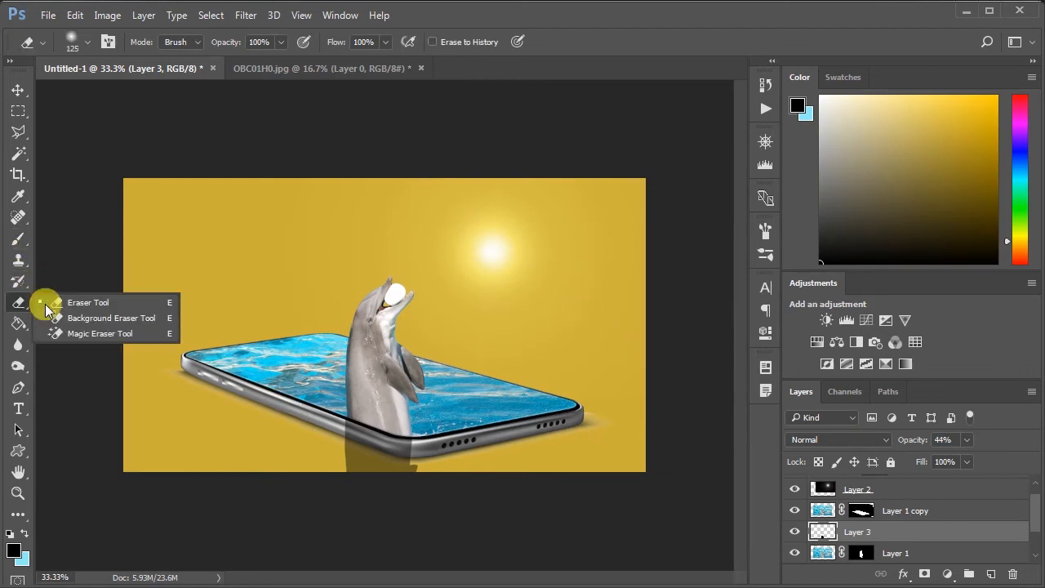
pyautogui.click(49, 299)
pyautogui.click(82, 40)
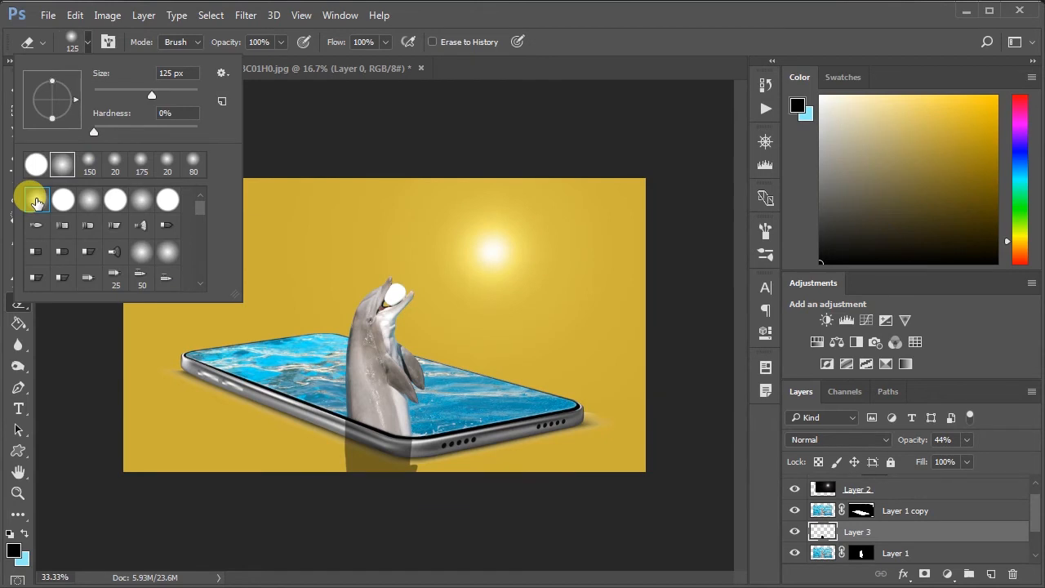
pyautogui.doubleClick(36, 202)
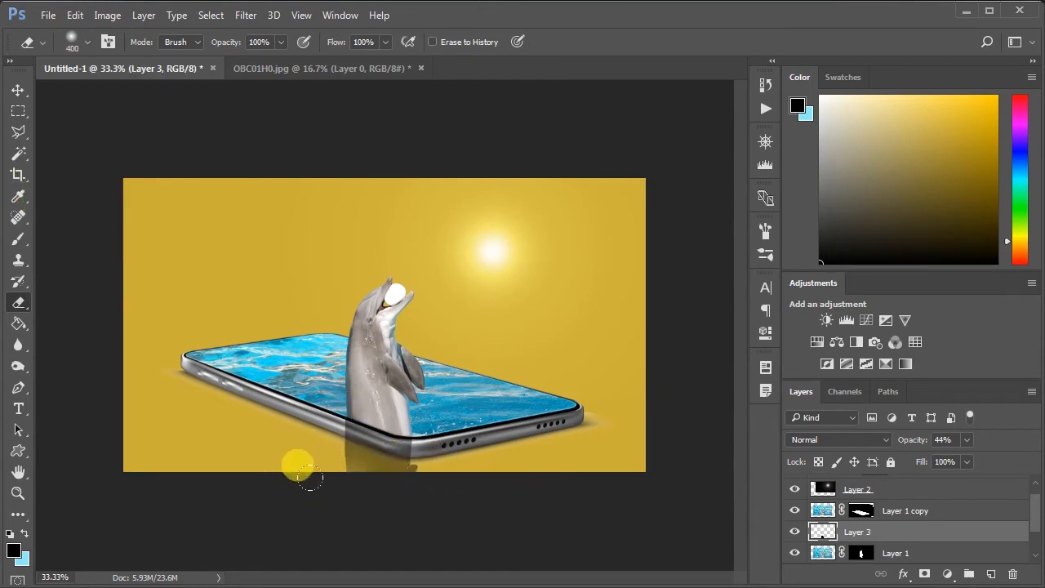
pyautogui.press('[')
pyautogui.press('[')
pyautogui.moveTo(410, 475); pyautogui.dragTo(305, 472)
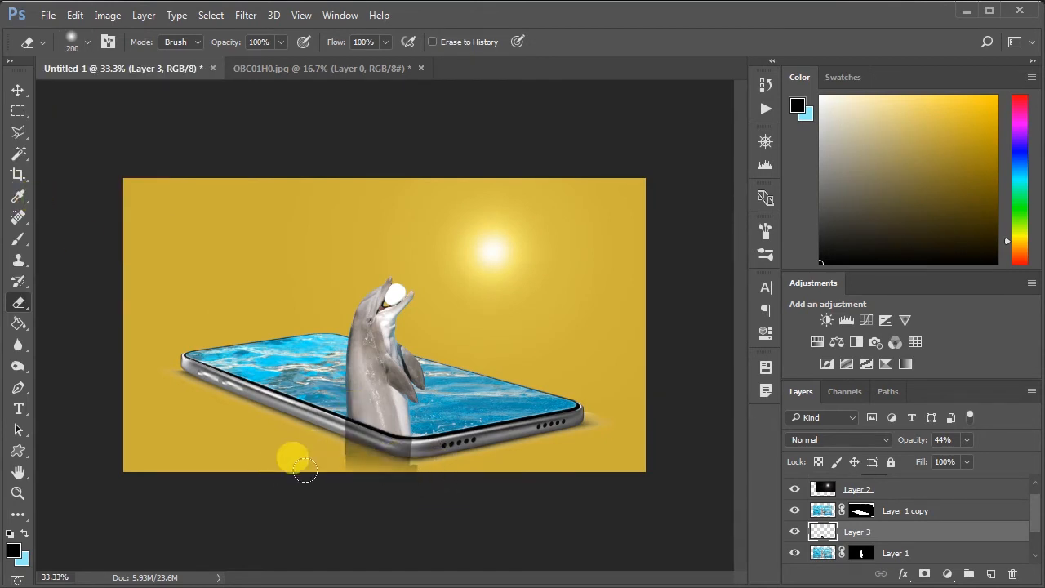
pyautogui.hotkey('ctrl', 'z')
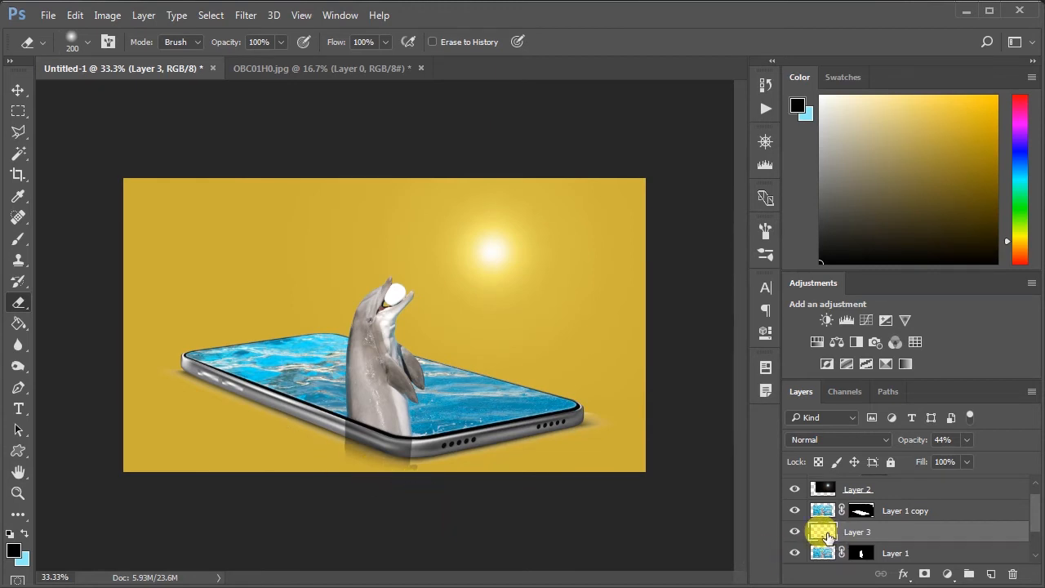
# Step: Soften the dolphin shadow on Layer 3 with a Gaussian Blur of 2.2 pixels radius
pyautogui.click(246, 15)
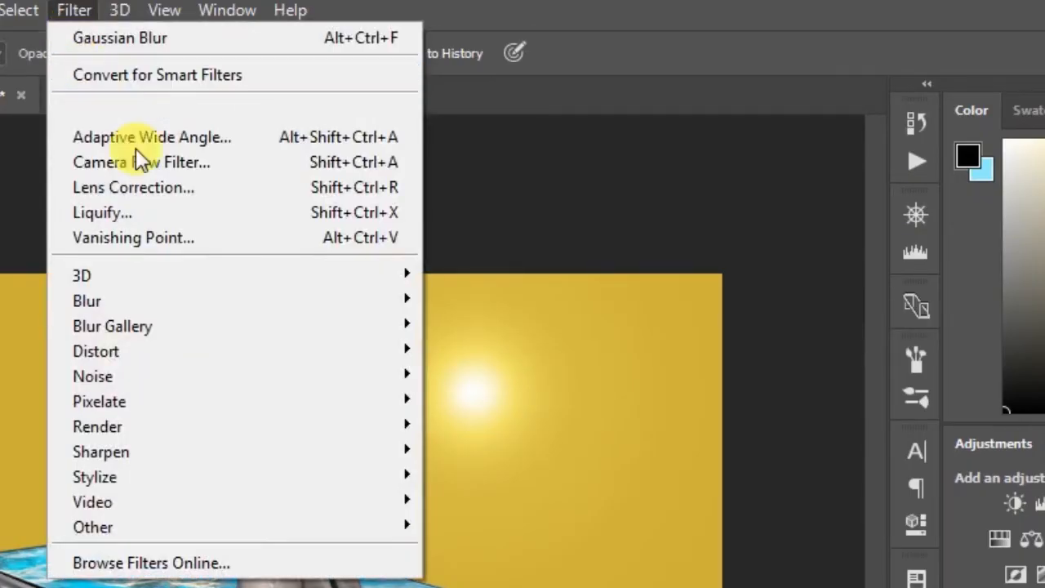
pyautogui.moveTo(338, 197)
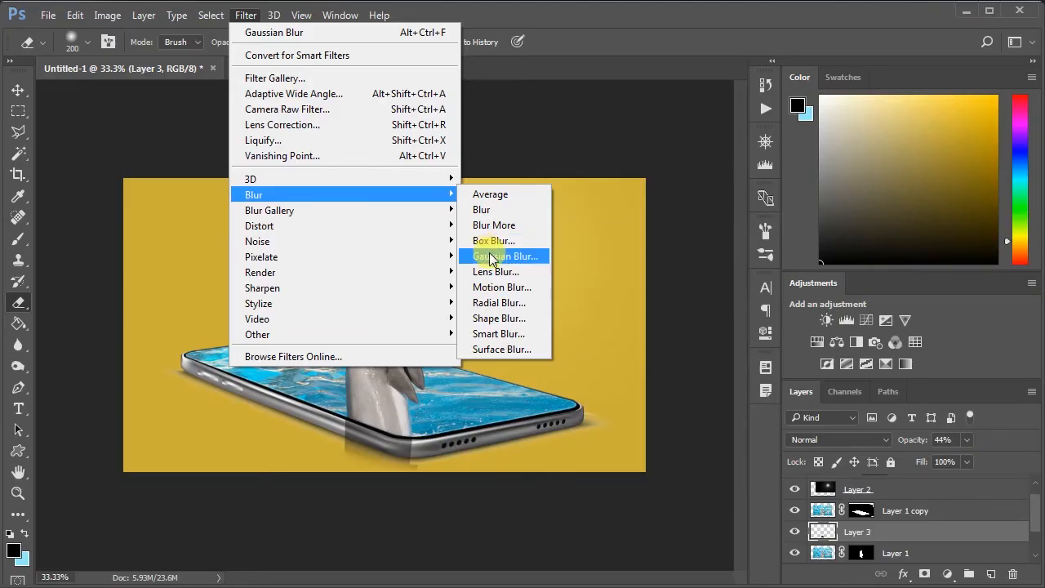
pyautogui.click(490, 400)
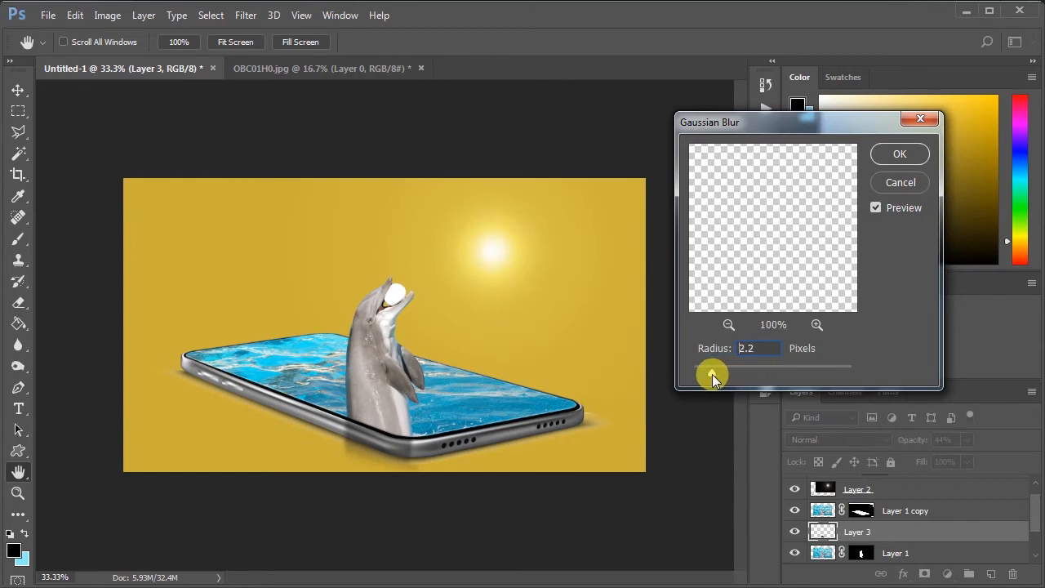
pyautogui.moveTo(712, 374); pyautogui.dragTo(712, 374)
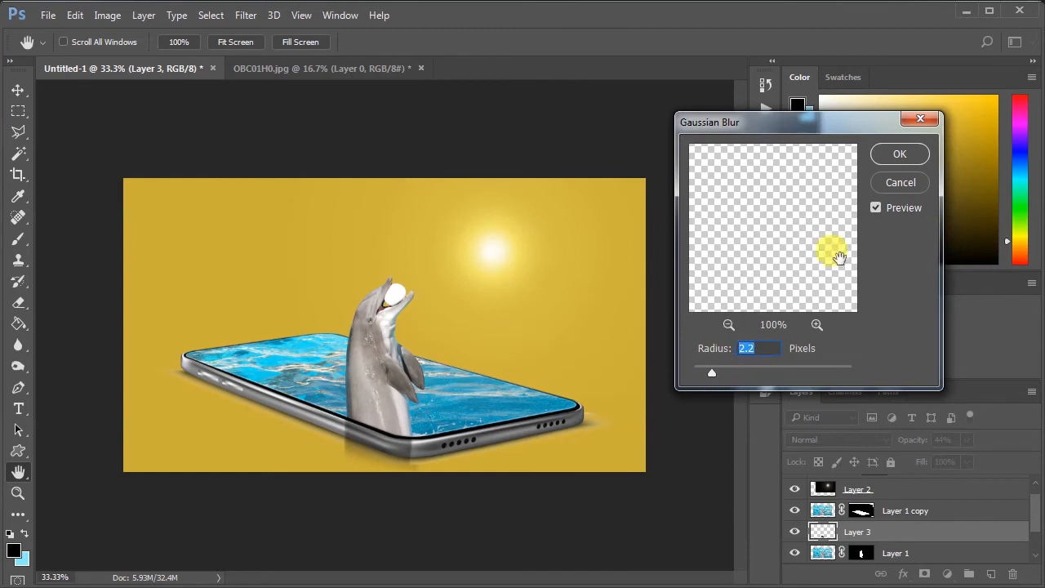
pyautogui.click(893, 155)
pyautogui.press('e')
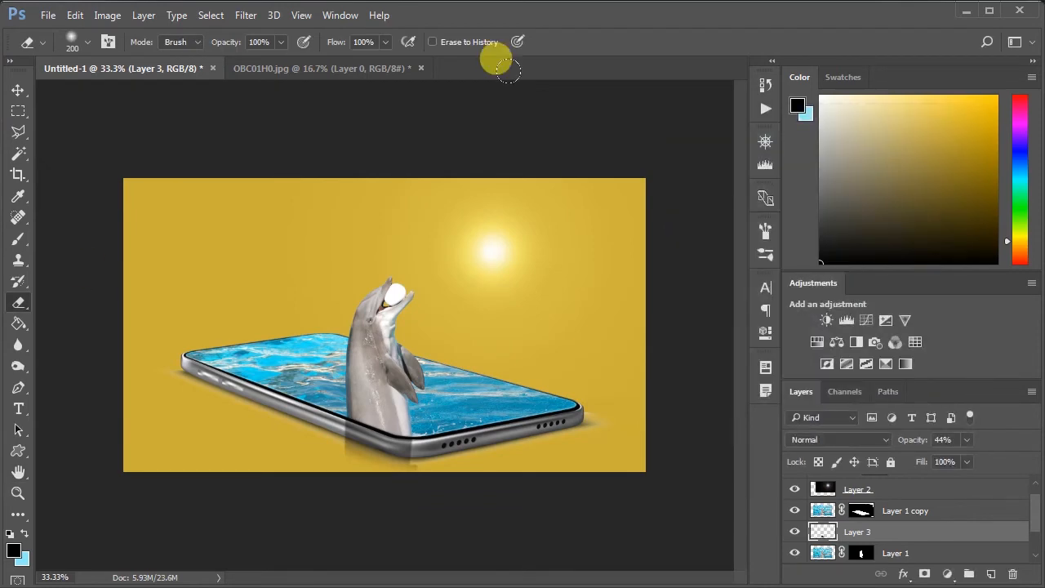
# Step: Place the Clouds_PNG_Transparent_Clip_Art_Image file into the composition, scaled down to about 3.37% above the phone's far left corner
pyautogui.moveTo(629, 585)
pyautogui.click(473, 526)
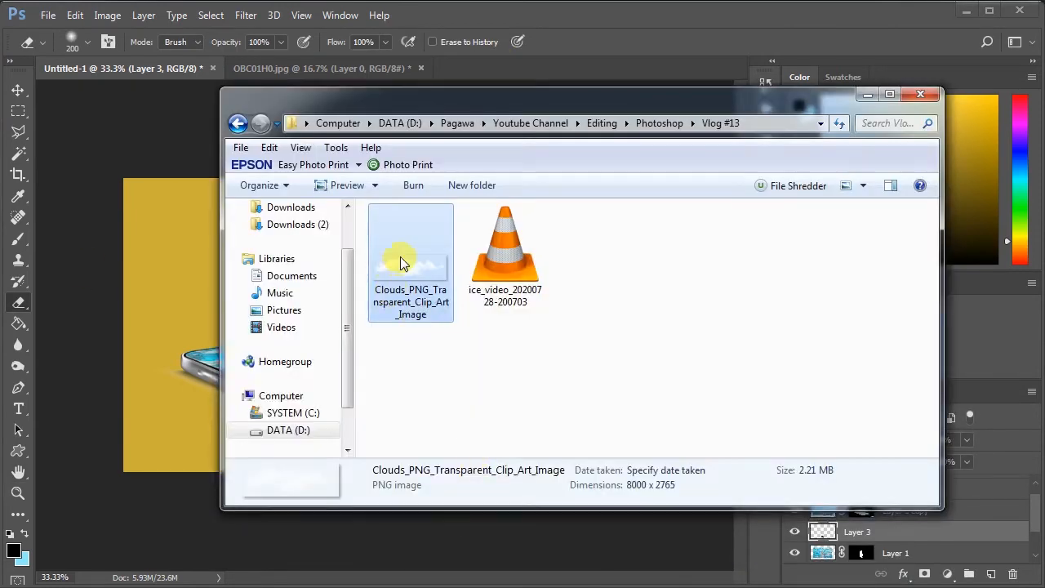
pyautogui.moveTo(401, 262); pyautogui.dragTo(166, 286)
pyautogui.moveTo(637, 234); pyautogui.dragTo(323, 296)
pyautogui.click(561, 41)
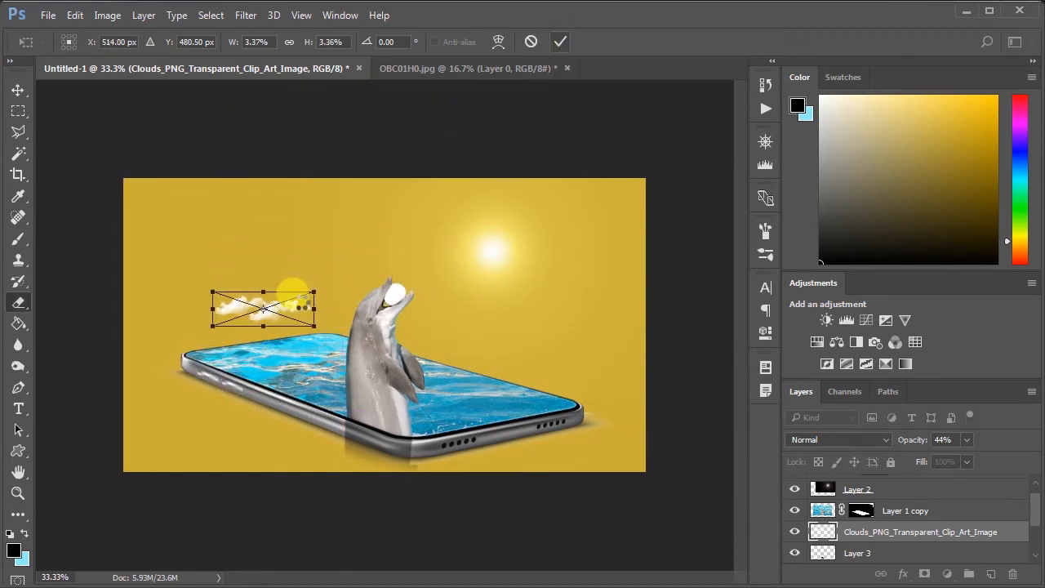
pyautogui.press('e')
# Step: Bring the clouds layer to the top of the layer stack and position the clouds in the sky above the dolphin's head
pyautogui.moveTo(872, 533); pyautogui.dragTo(850, 485)
pyautogui.click(18, 90)
pyautogui.moveTo(275, 319); pyautogui.dragTo(345, 250)
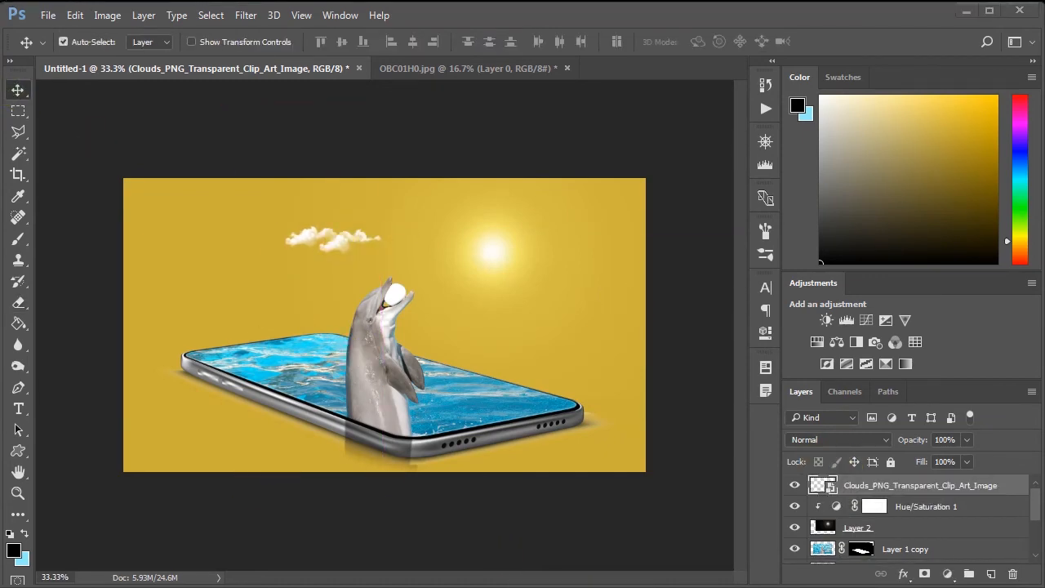
# Step: Place the Cloud_PNG_Clipart-869 image into the composition as a small second cloud above the first clouds
pyautogui.moveTo(629, 586)
pyautogui.click(461, 523)
pyautogui.moveTo(360, 76); pyautogui.dragTo(739, 75)
pyautogui.moveTo(679, 216); pyautogui.dragTo(344, 290)
pyautogui.moveTo(645, 176); pyautogui.dragTo(408, 192)
pyautogui.click(560, 41)
# Step: Scale the second cloud to about 1.8% and move it just left of the sun
pyautogui.hotkey('ctrl', 't')
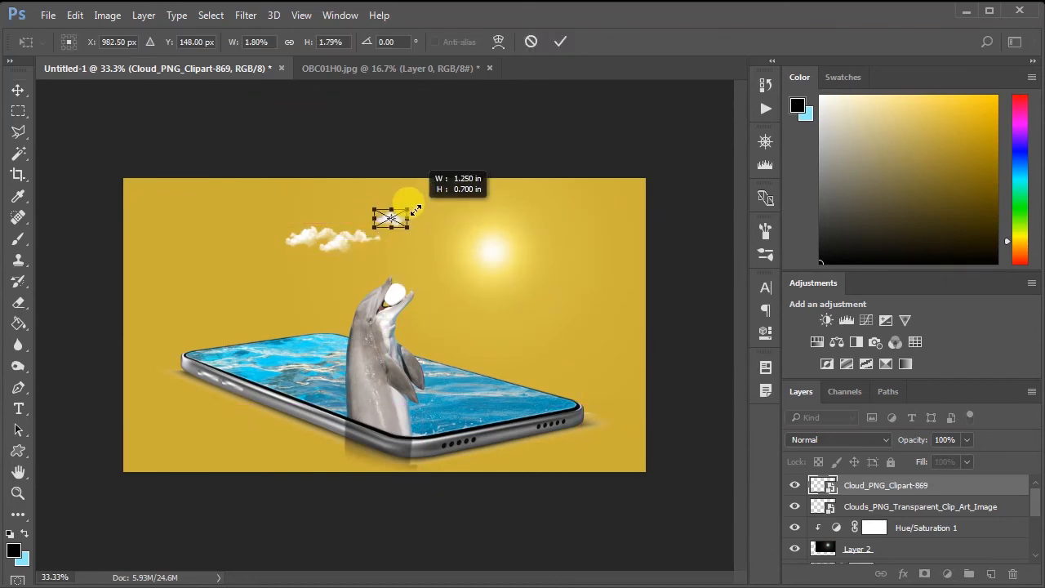
pyautogui.click(561, 41)
pyautogui.moveTo(392, 219); pyautogui.dragTo(440, 225)
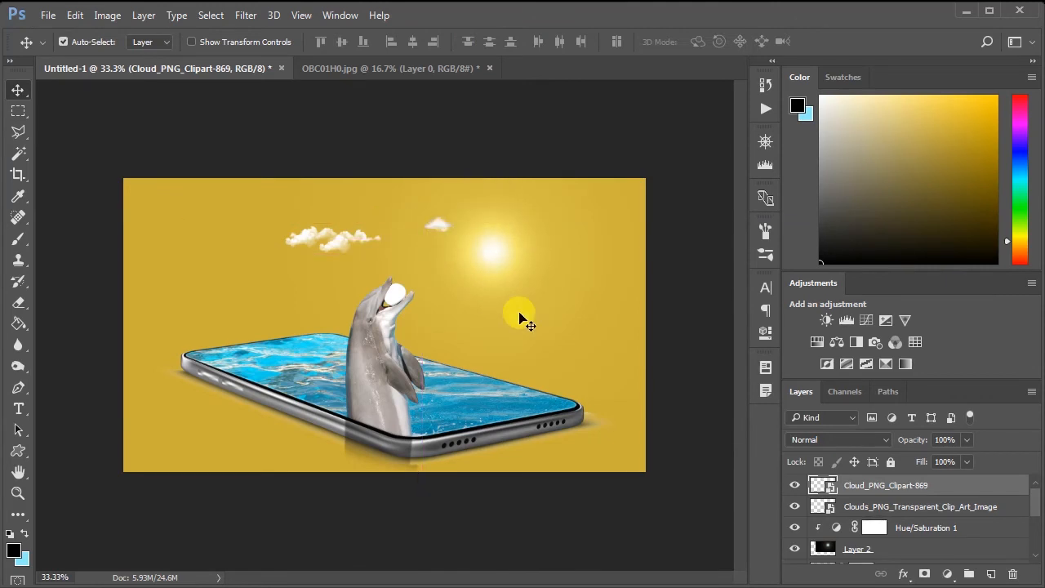
pyautogui.click(668, 359)
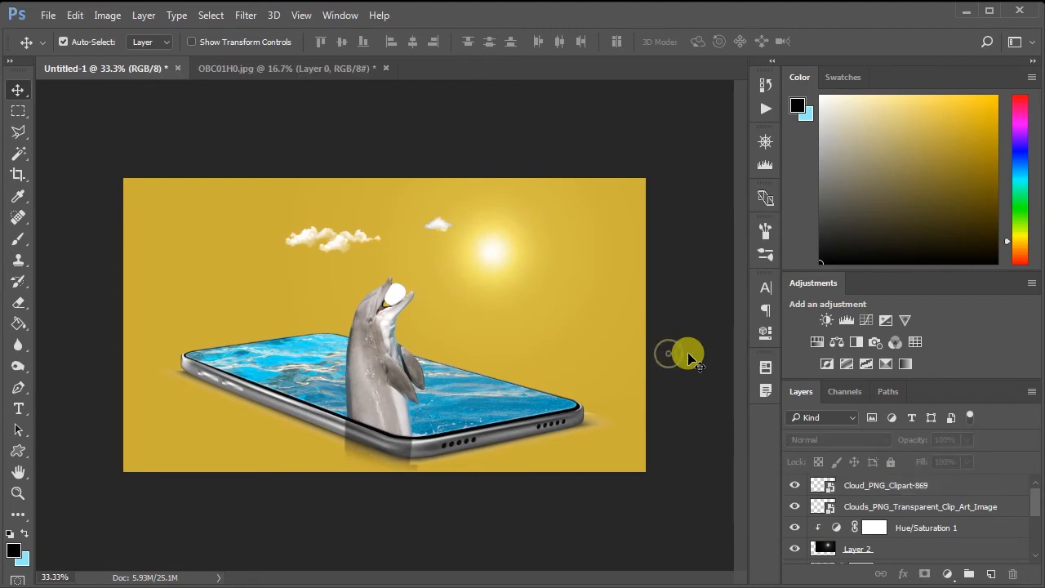
# Step: Add a Curves adjustment layer above all layers and pull the RGB curve slightly down to darken the image
pyautogui.click(947, 574)
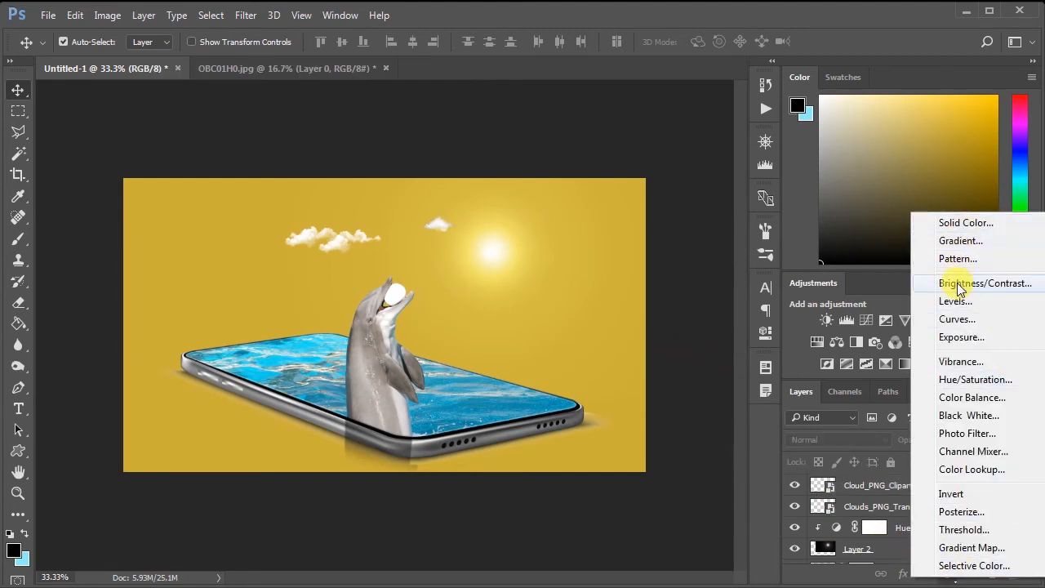
pyautogui.click(957, 319)
pyautogui.moveTo(672, 414); pyautogui.dragTo(678, 421)
# Step: Add a Levels adjustment layer, raising the black point slightly, lowering the white point slightly and brightening the midtones a little
pyautogui.click(946, 574)
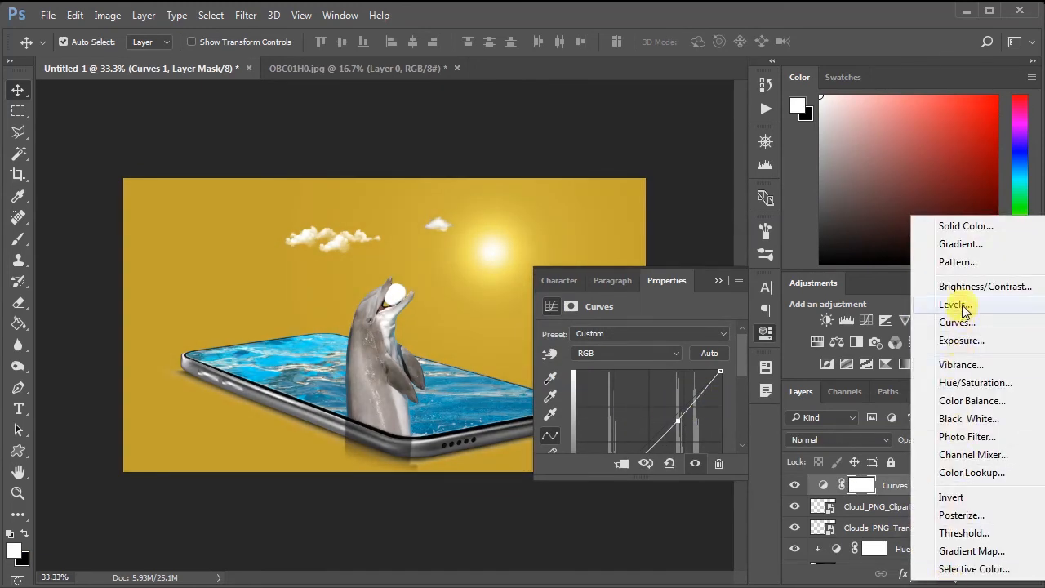
pyautogui.click(962, 308)
pyautogui.moveTo(649, 448); pyautogui.dragTo(651, 450)
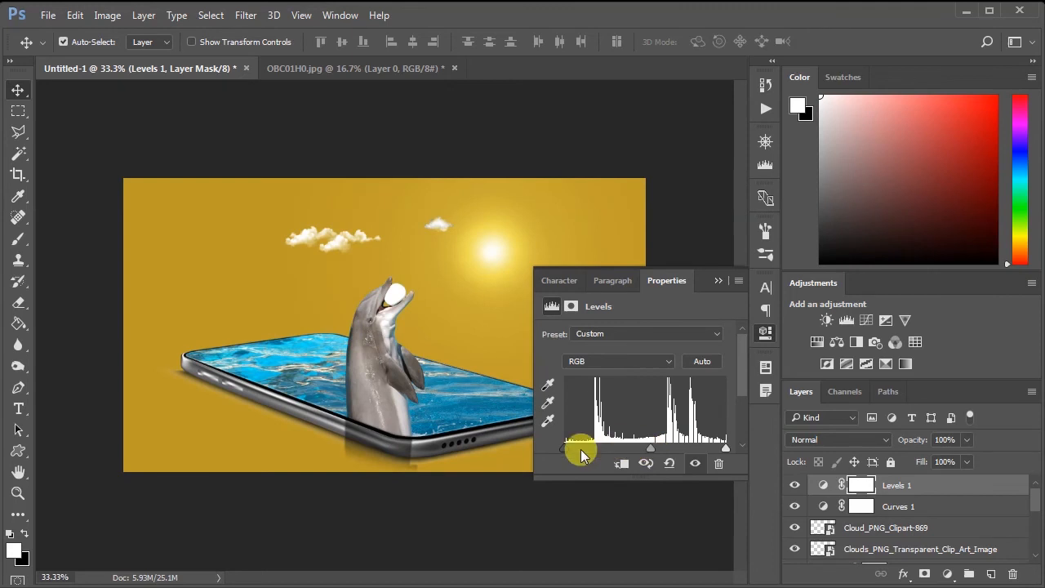
pyautogui.moveTo(564, 449)
pyautogui.mouseDown()
pyautogui.moveTo(577, 449)
pyautogui.moveTo(567, 449)
pyautogui.mouseUp()
pyautogui.moveTo(643, 448); pyautogui.dragTo(634, 452)
pyautogui.moveTo(725, 448)
pyautogui.mouseDown()
pyautogui.moveTo(701, 450)
pyautogui.moveTo(718, 448)
pyautogui.mouseUp()
pyautogui.moveTo(630, 450); pyautogui.dragTo(647, 449)
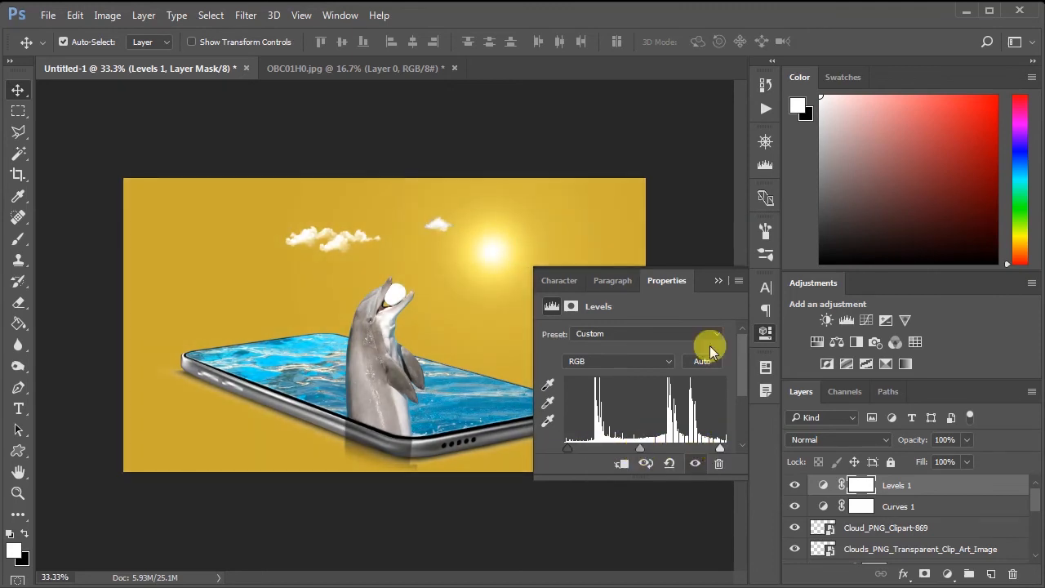
pyautogui.click(718, 280)
# Step: Add an Exposure adjustment layer with exposure -0.12 and offset +0.0046, and compare the image with the adjustment layers hidden and shown
pyautogui.click(948, 575)
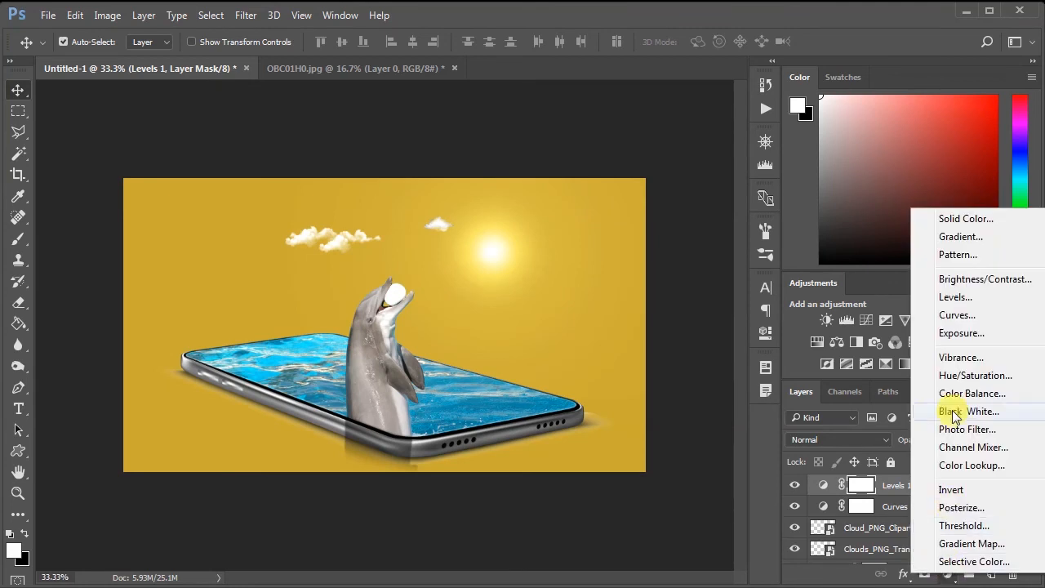
pyautogui.click(950, 335)
pyautogui.moveTo(634, 377); pyautogui.dragTo(637, 409)
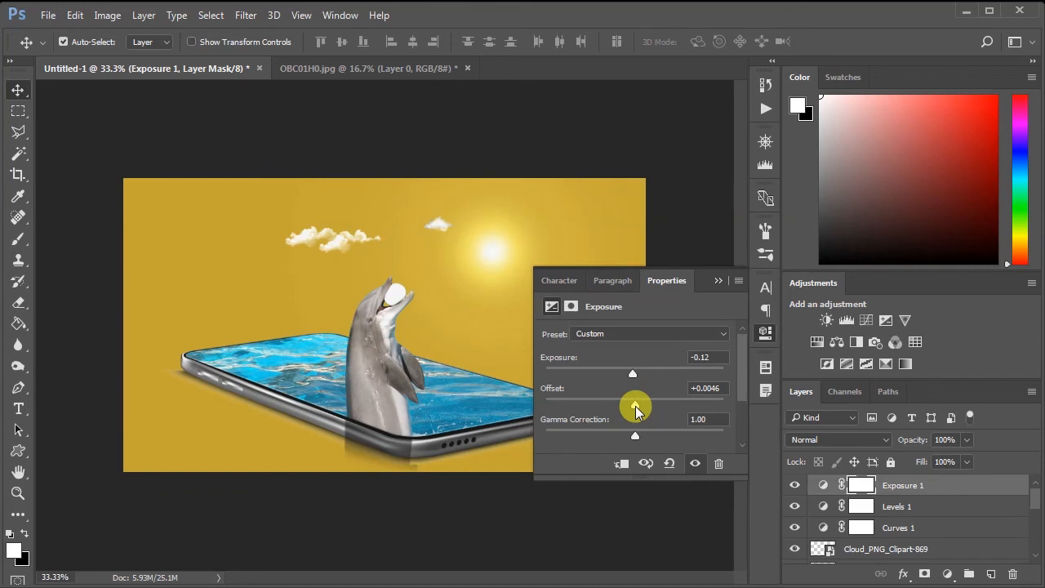
pyautogui.moveTo(636, 439); pyautogui.dragTo(639, 427)
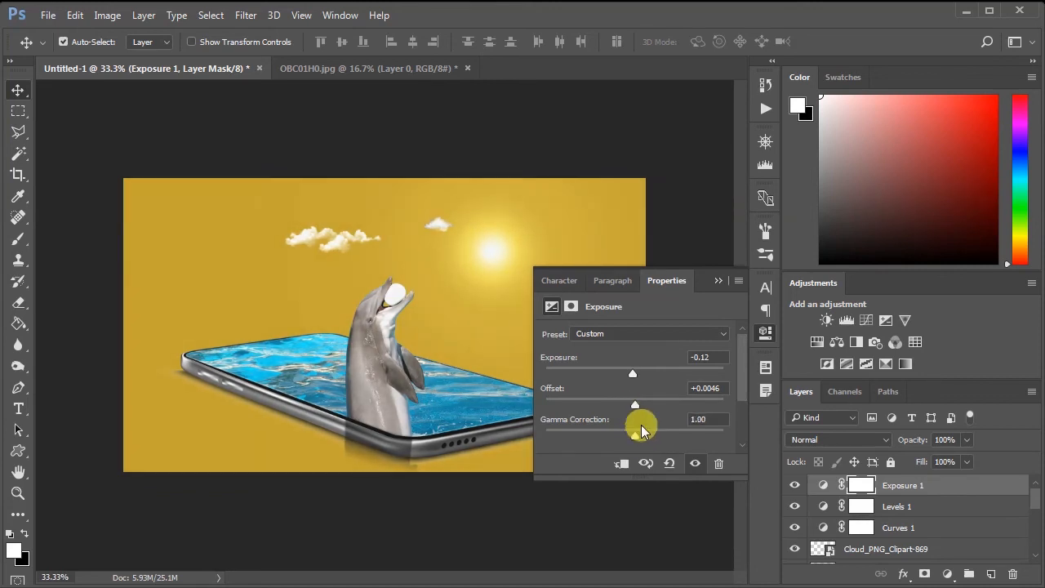
pyautogui.click(719, 280)
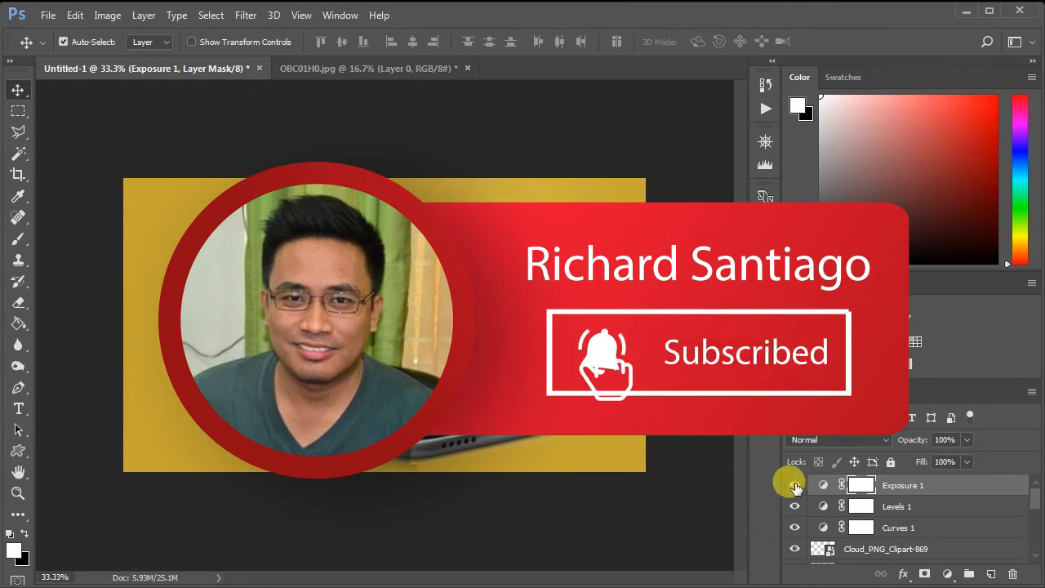
pyautogui.click(794, 486)
pyautogui.moveTo(795, 521); pyautogui.dragTo(794, 485)
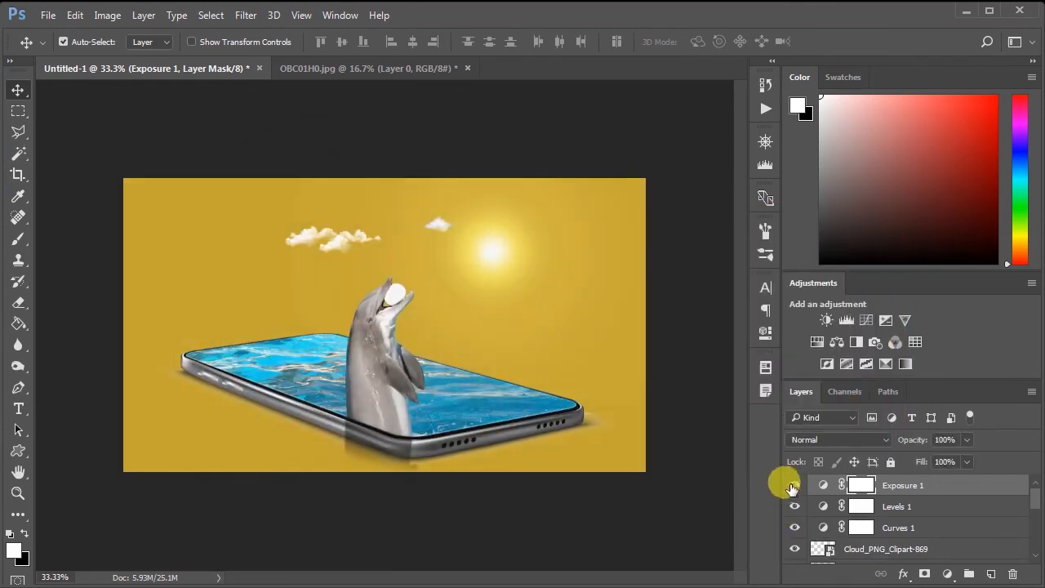